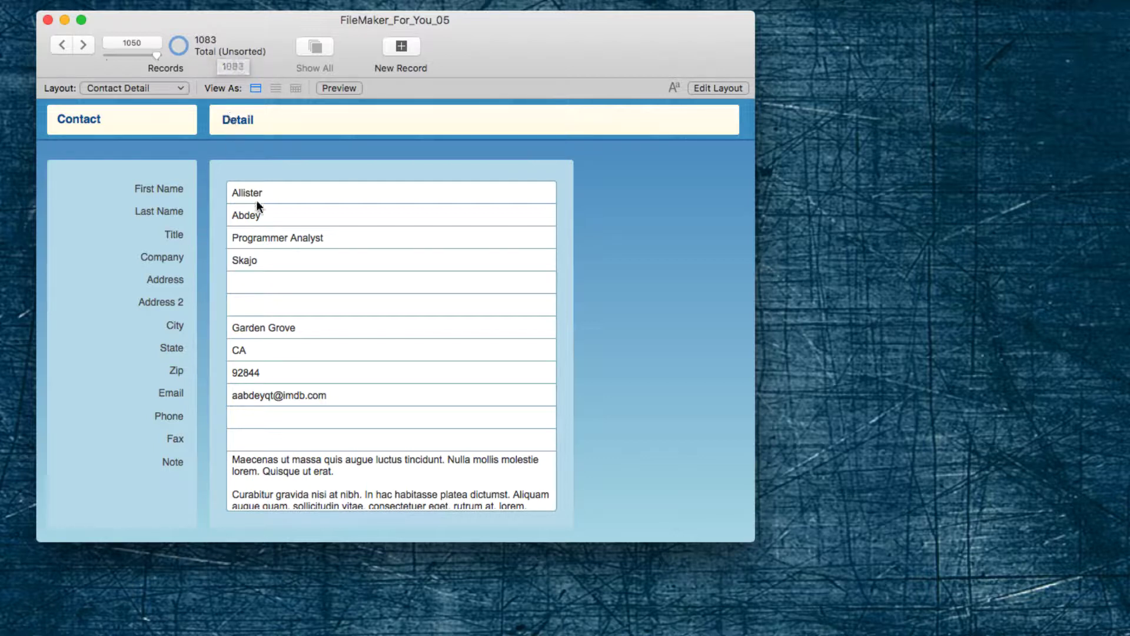
- Create a new Computer Form layout named Contact Entry showing records from the Contact Entry table
click(722, 87)
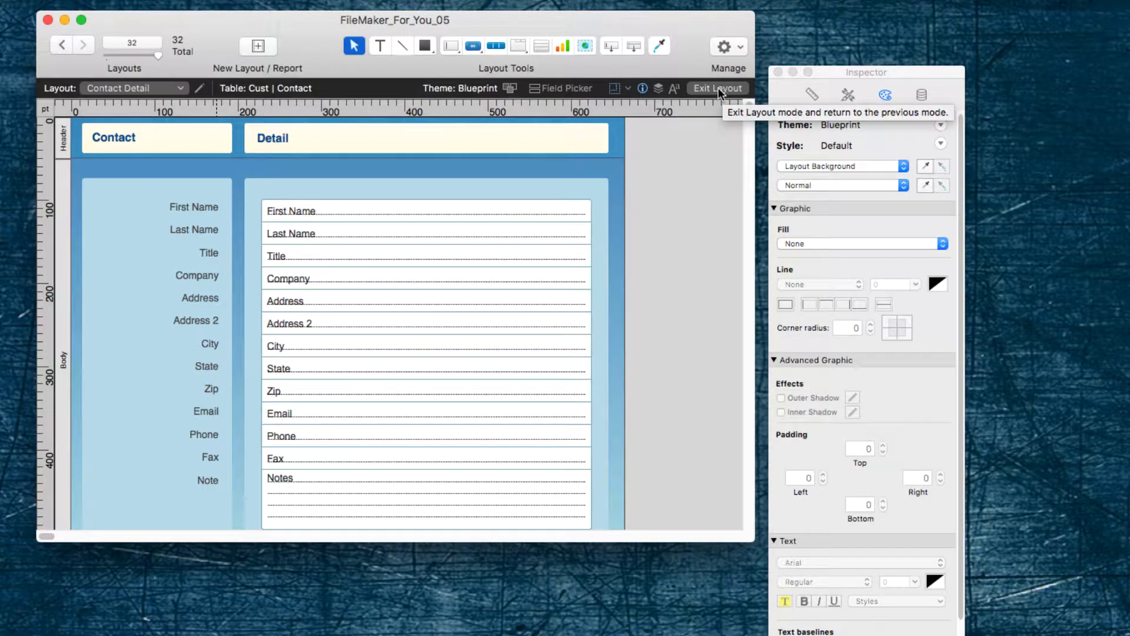
click(258, 46)
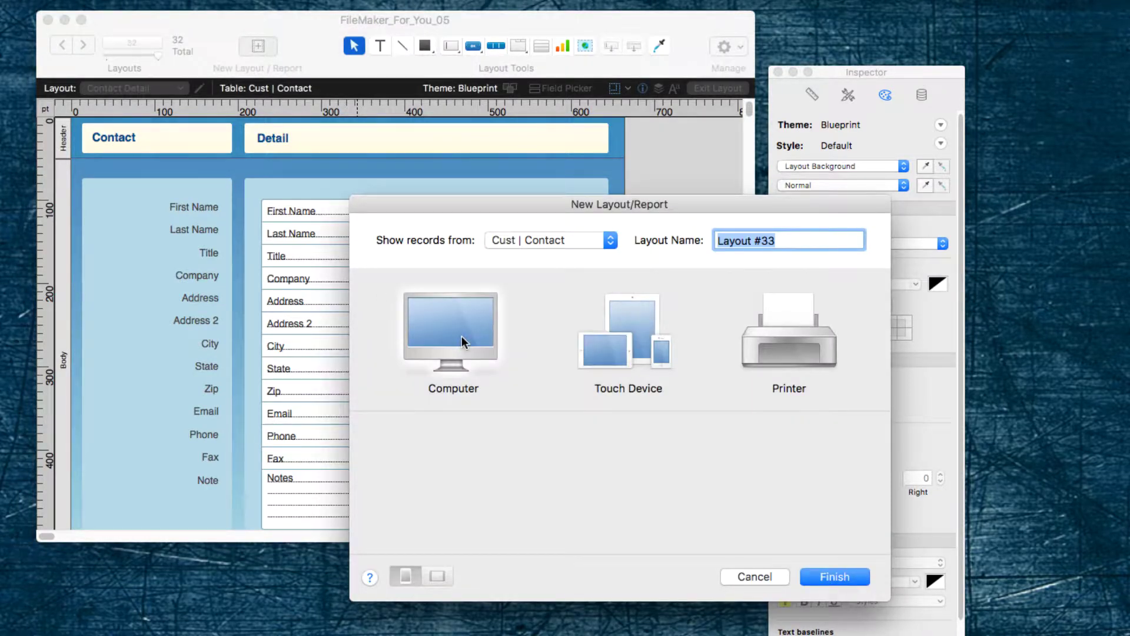
click(542, 240)
click(551, 196)
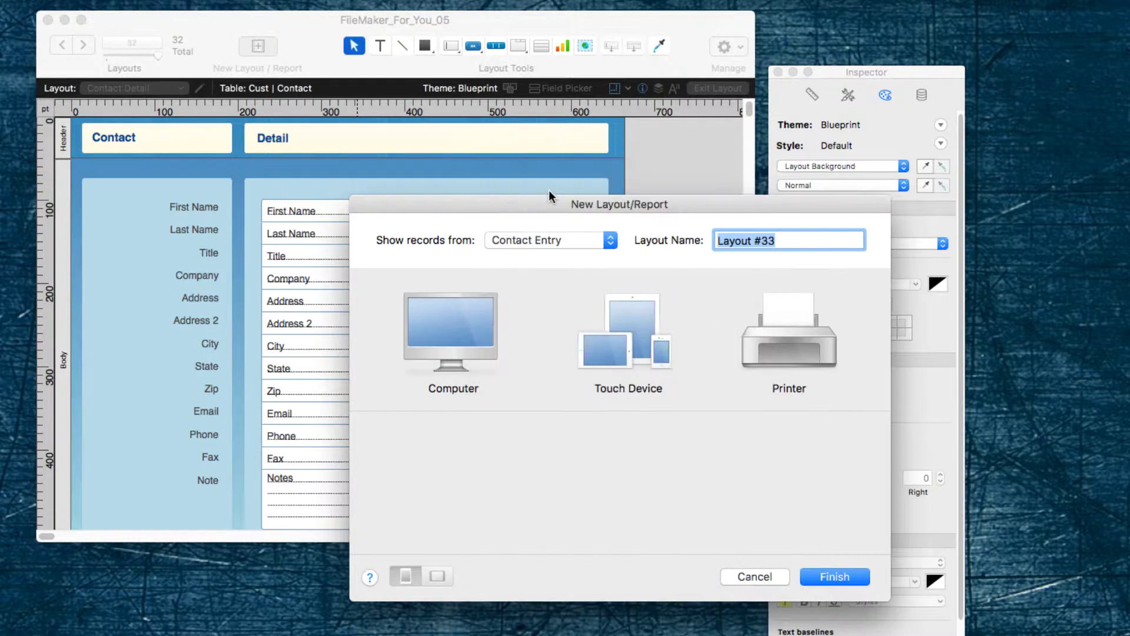
text(C)
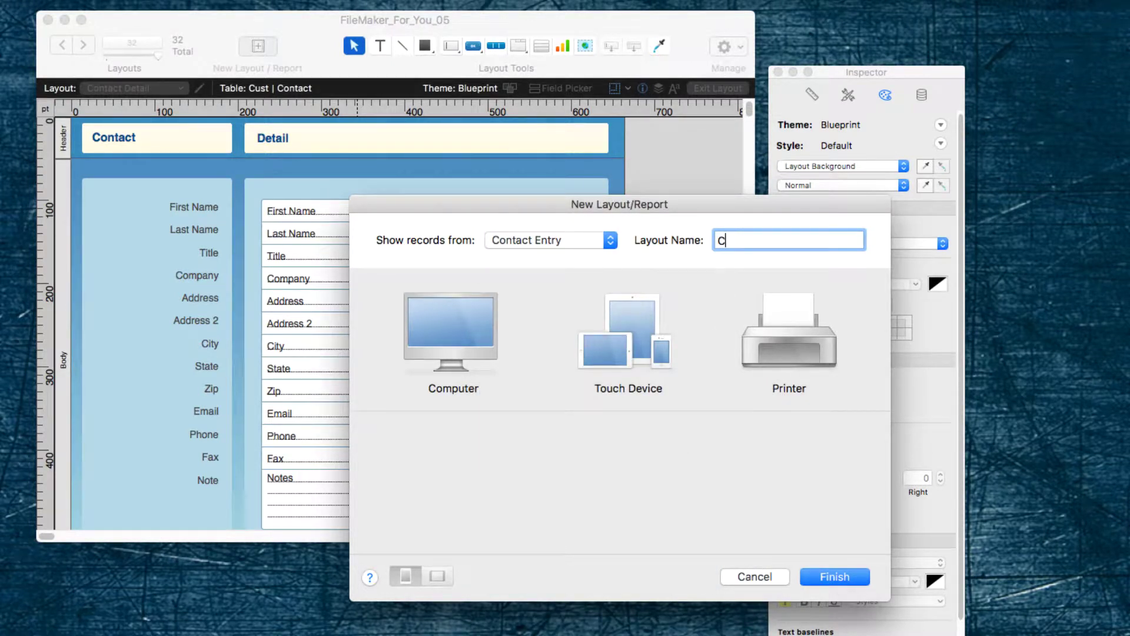
text(ontact Entry)
click(467, 318)
click(441, 484)
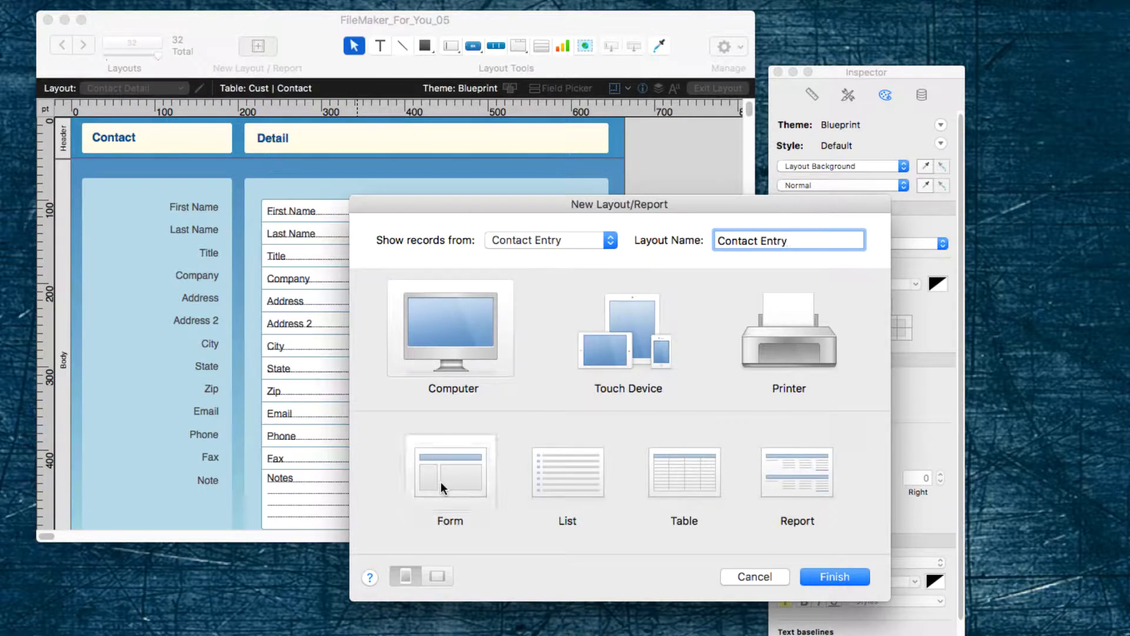
click(842, 578)
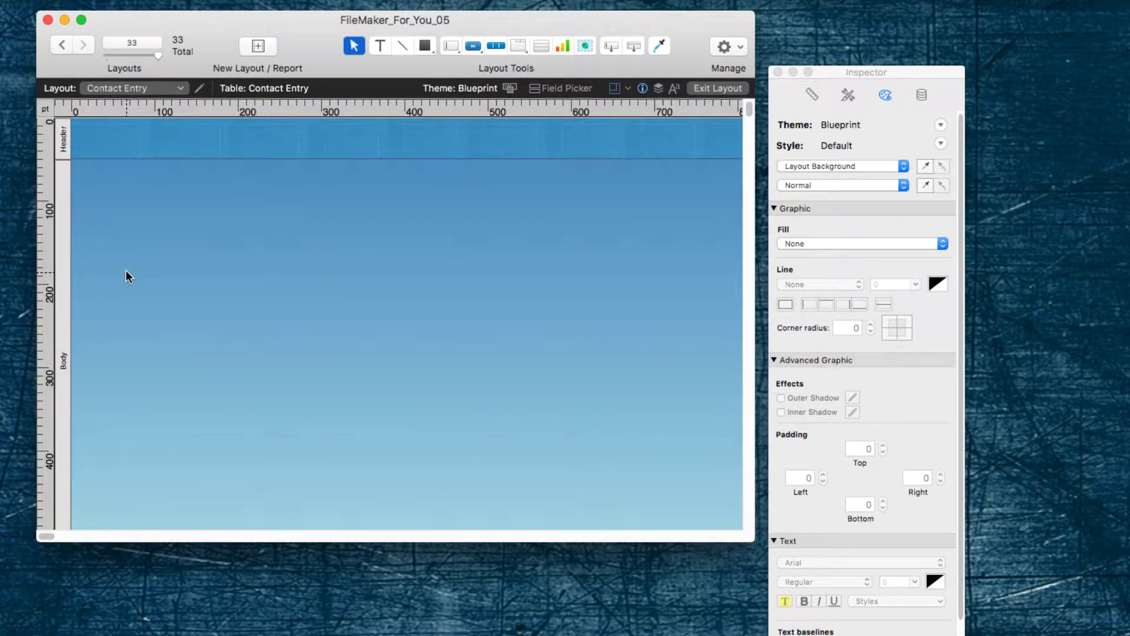
- Delete the layout's Footer part, leaving Header and Body, and bring up the Field Picker
click(63, 127)
click(66, 313)
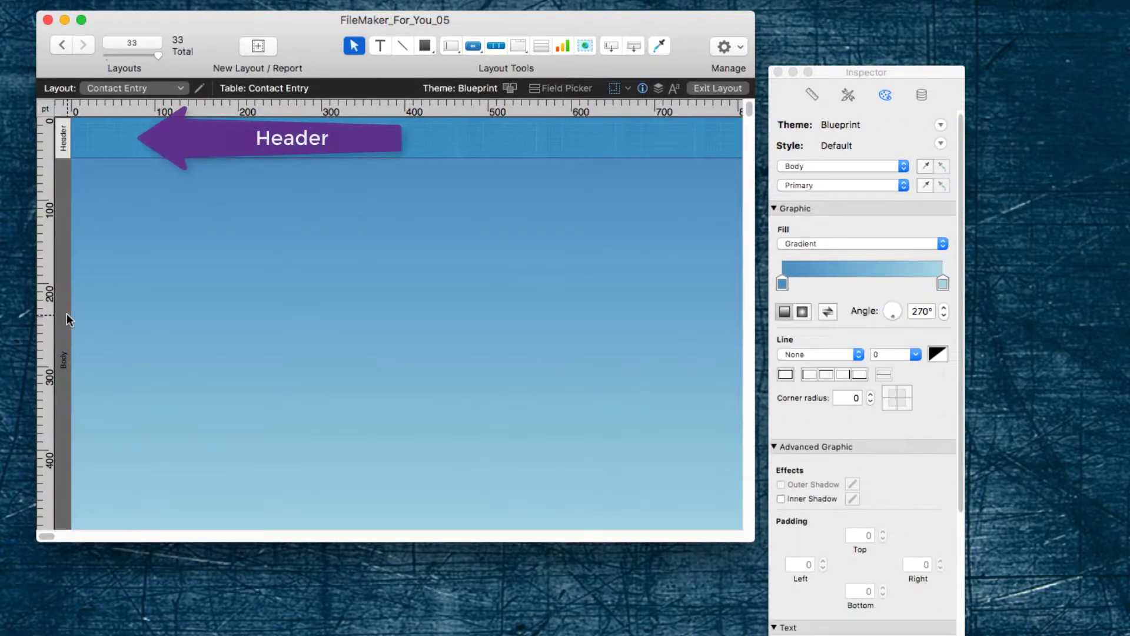
scroll(66, 313, down, 3)
click(65, 447)
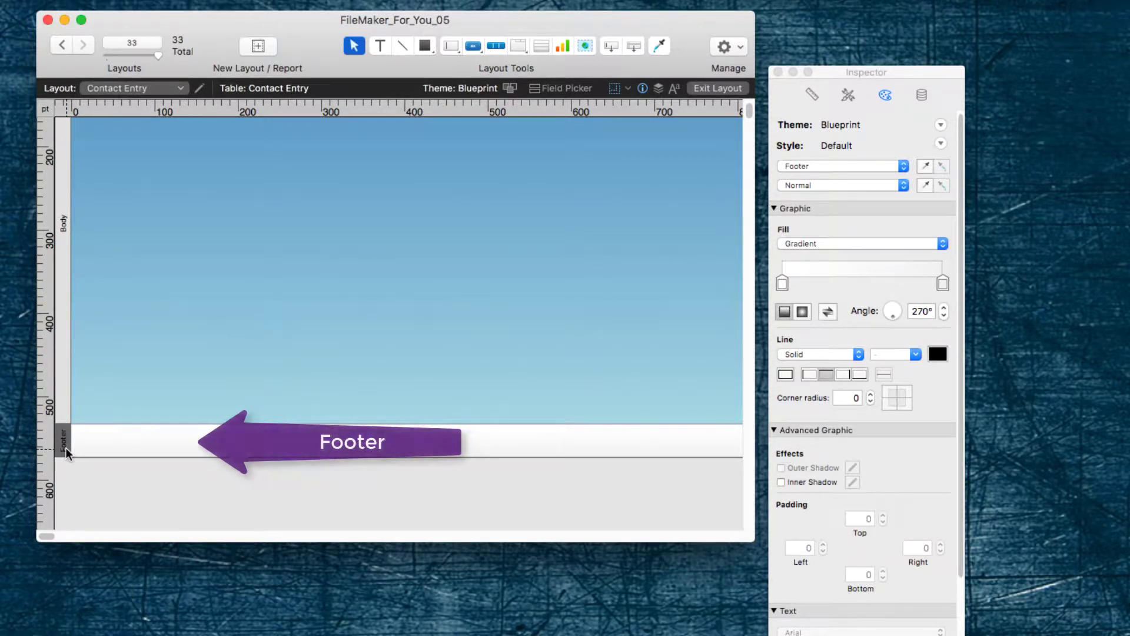
key(Delete)
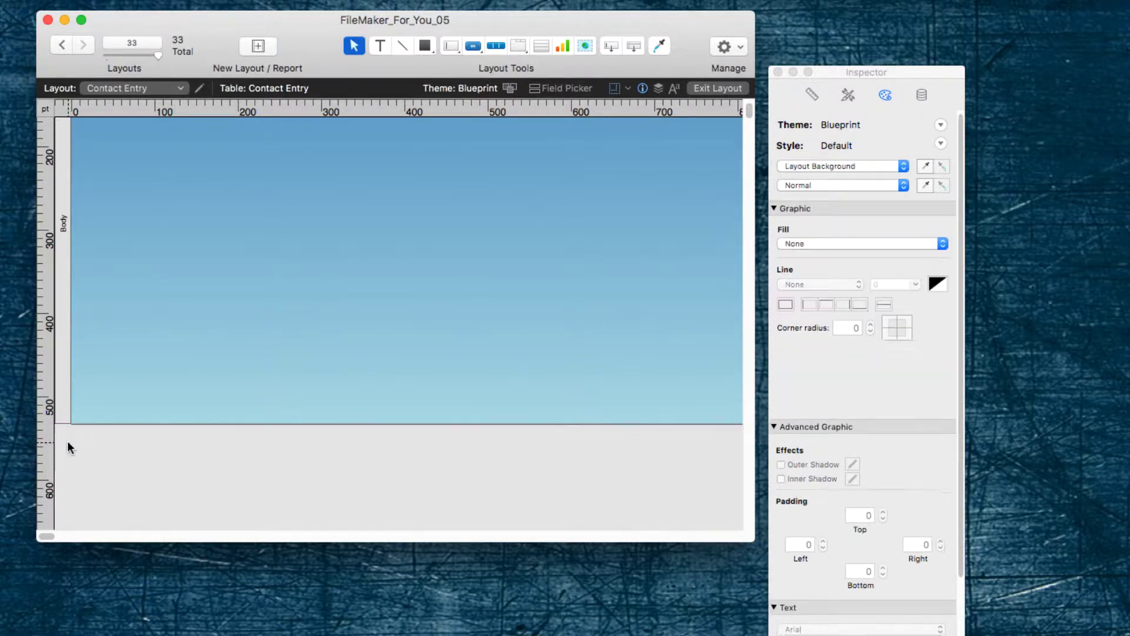
scroll(128, 385, up, 5)
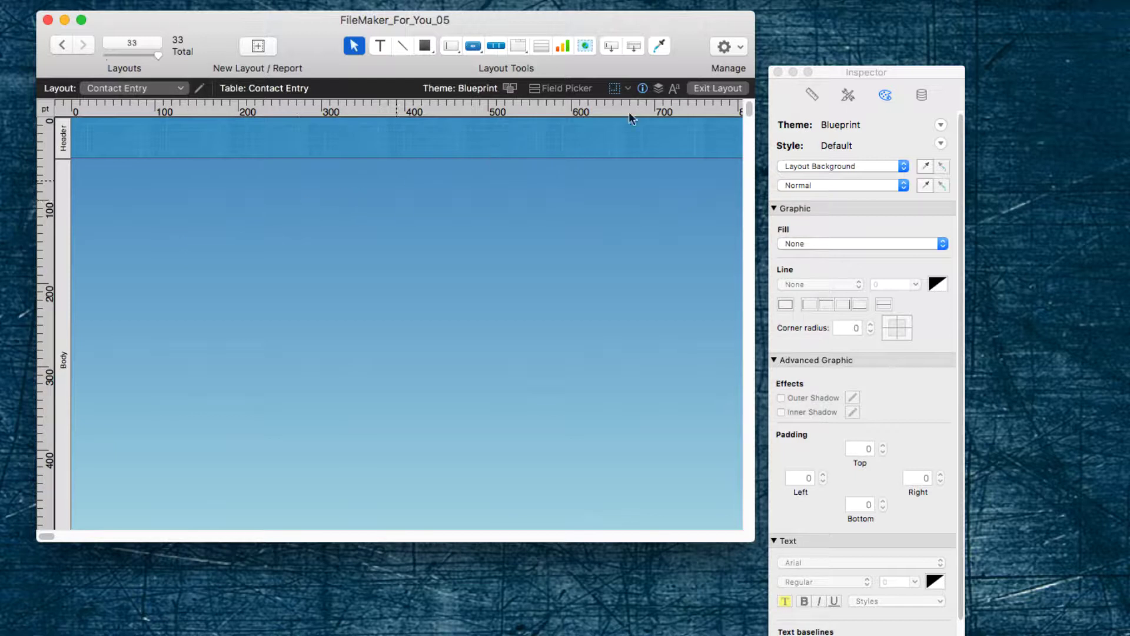
click(562, 90)
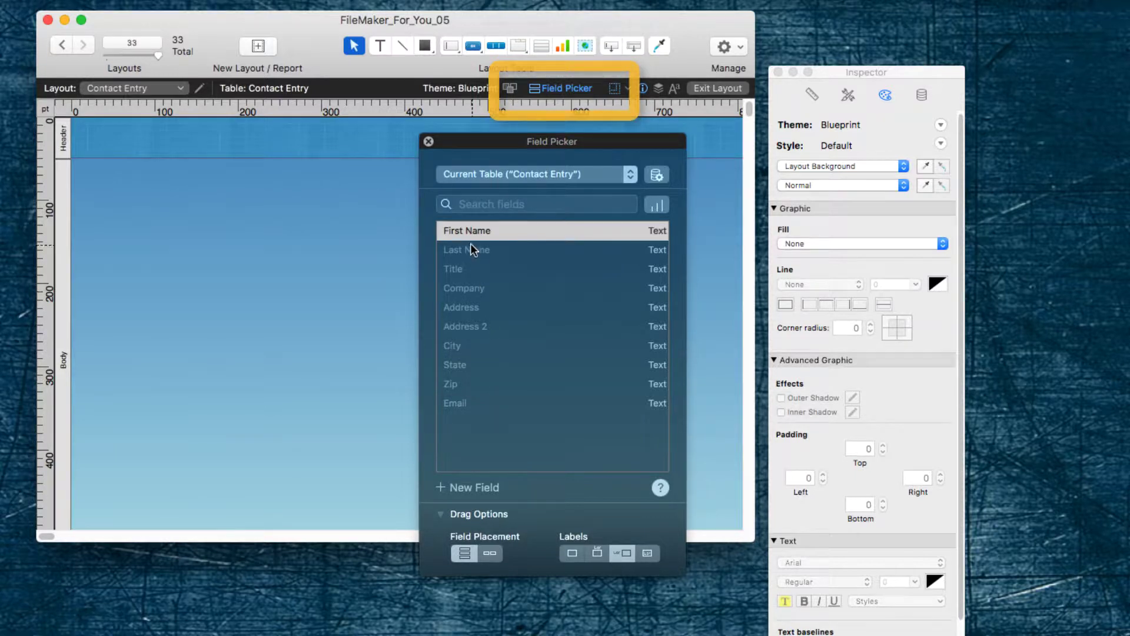
- Place the ten fields First Name through Email, with labels, onto the layout body
shift+click(458, 403)
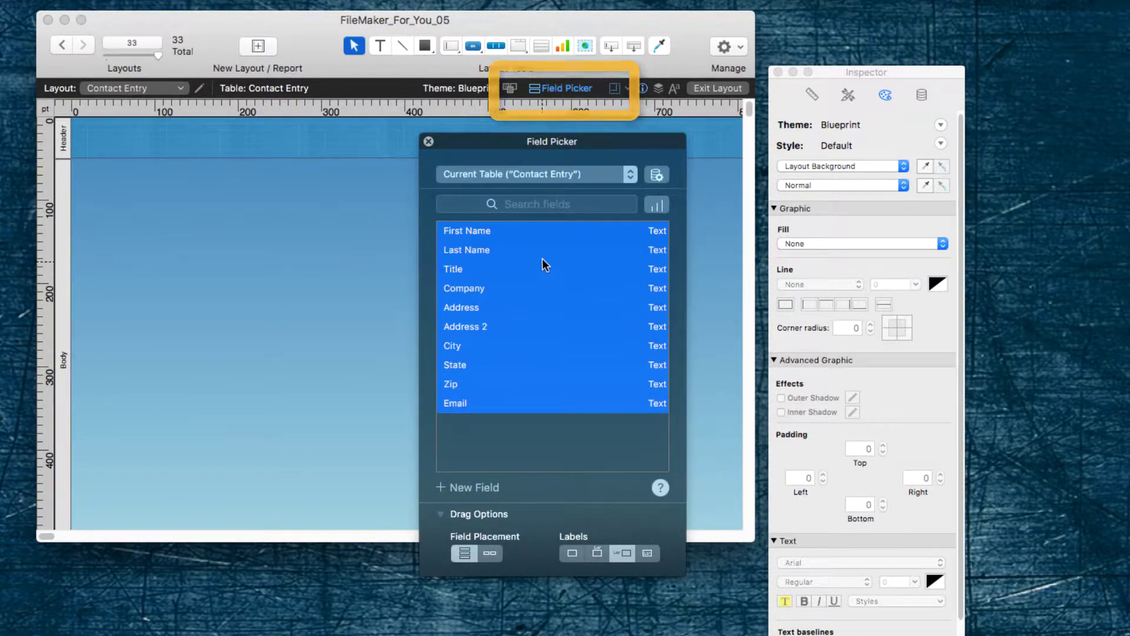
drag(545, 257, 192, 293)
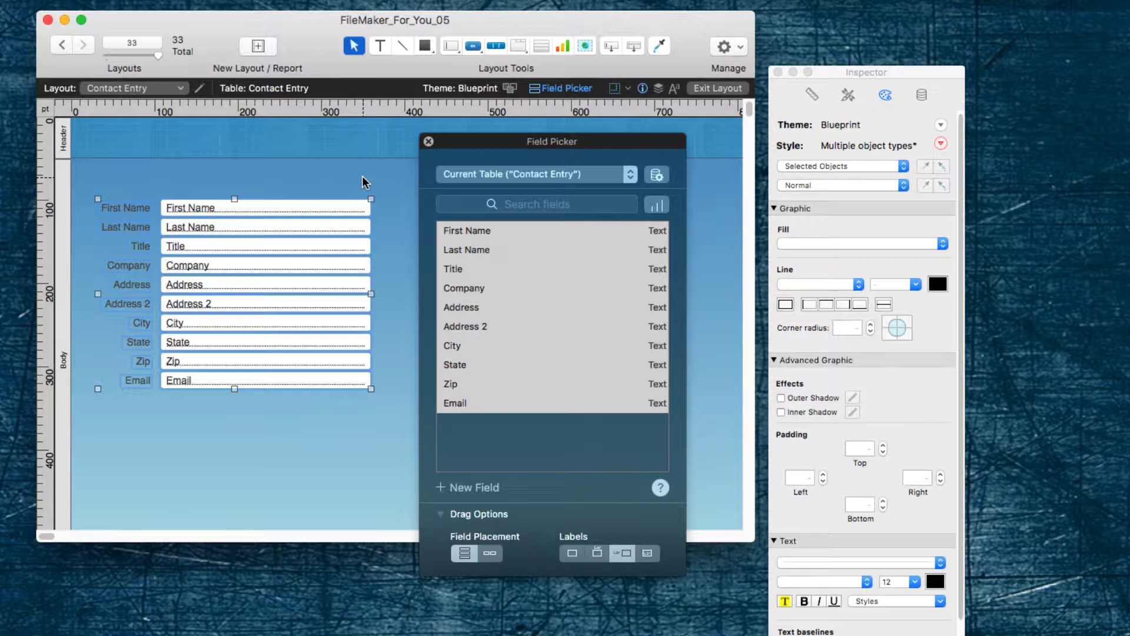
click(428, 142)
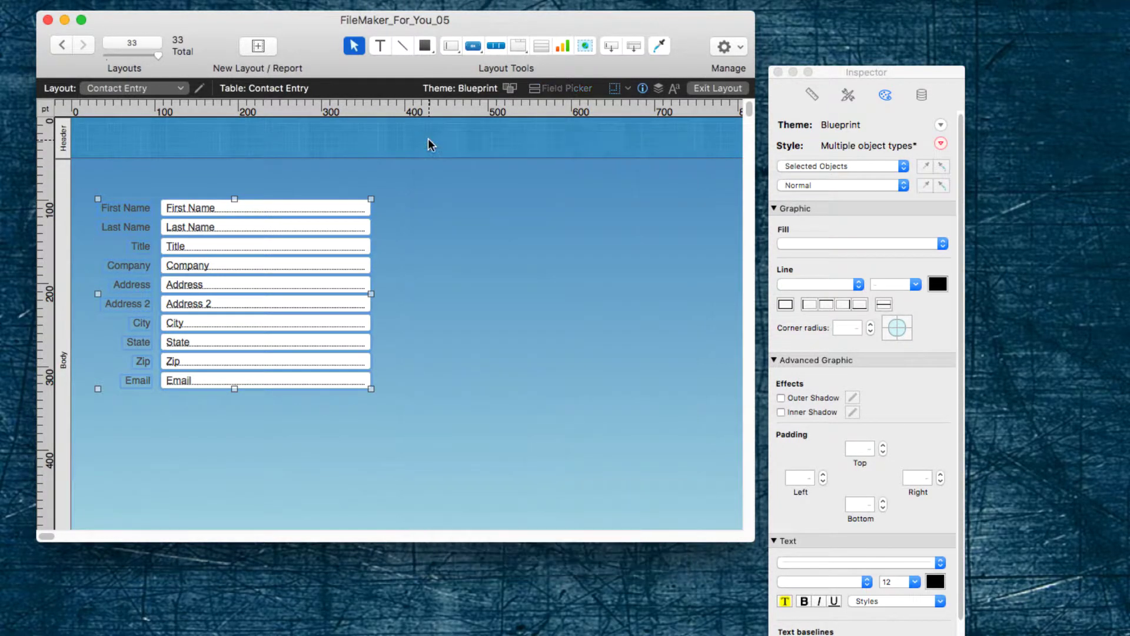
- Shift the column of field boxes about 90 px right so labels sit beside them
click(458, 308)
drag(437, 435, 200, 207)
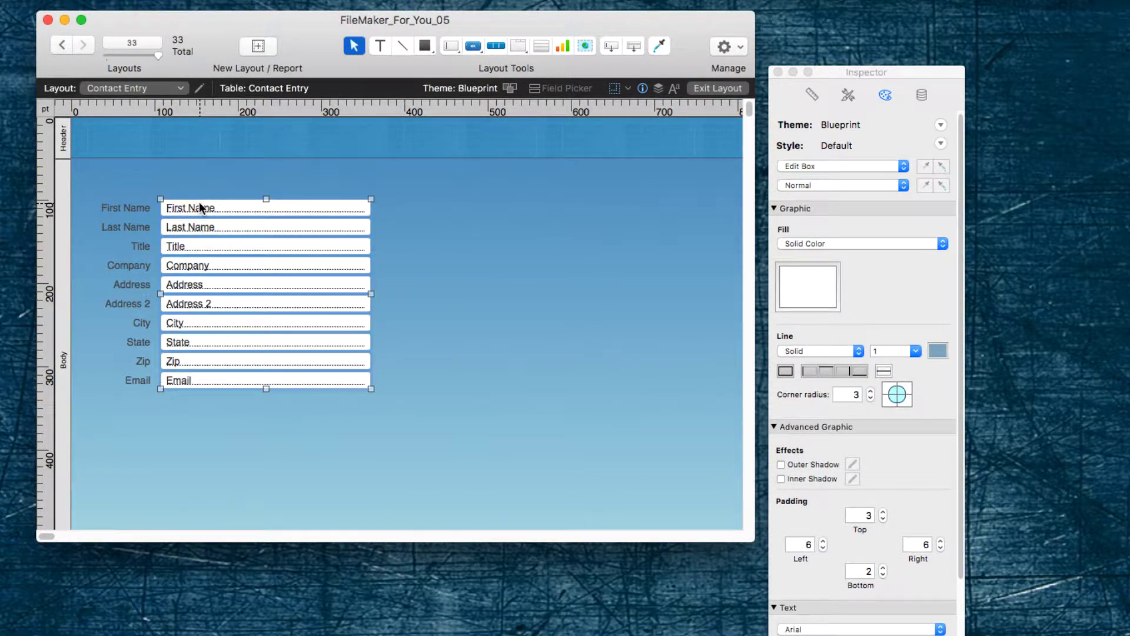
drag(202, 208, 253, 206)
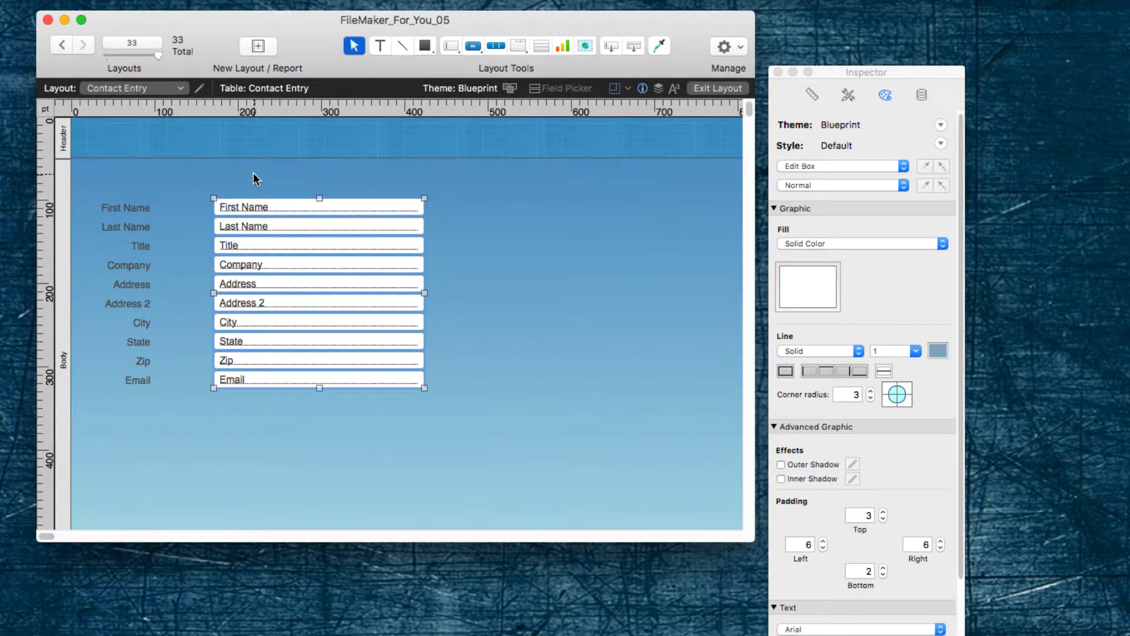
click(150, 318)
drag(175, 401, 141, 207)
click(177, 186)
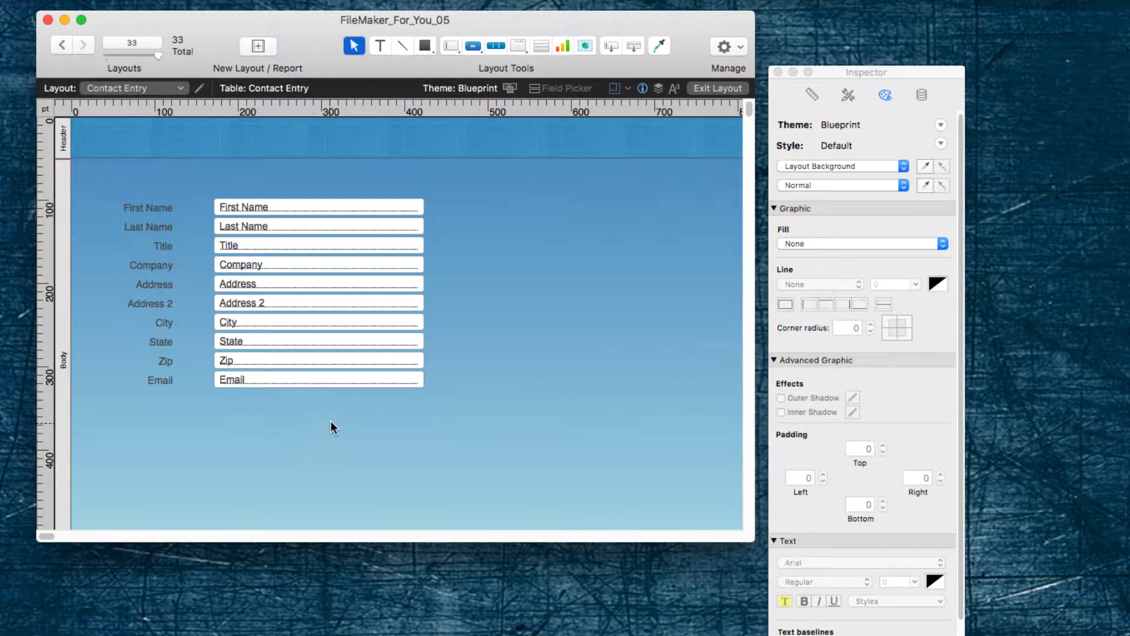
- Move the Email field and its label about 98 px lower, leaving a gap below Zip
drag(331, 422, 133, 380)
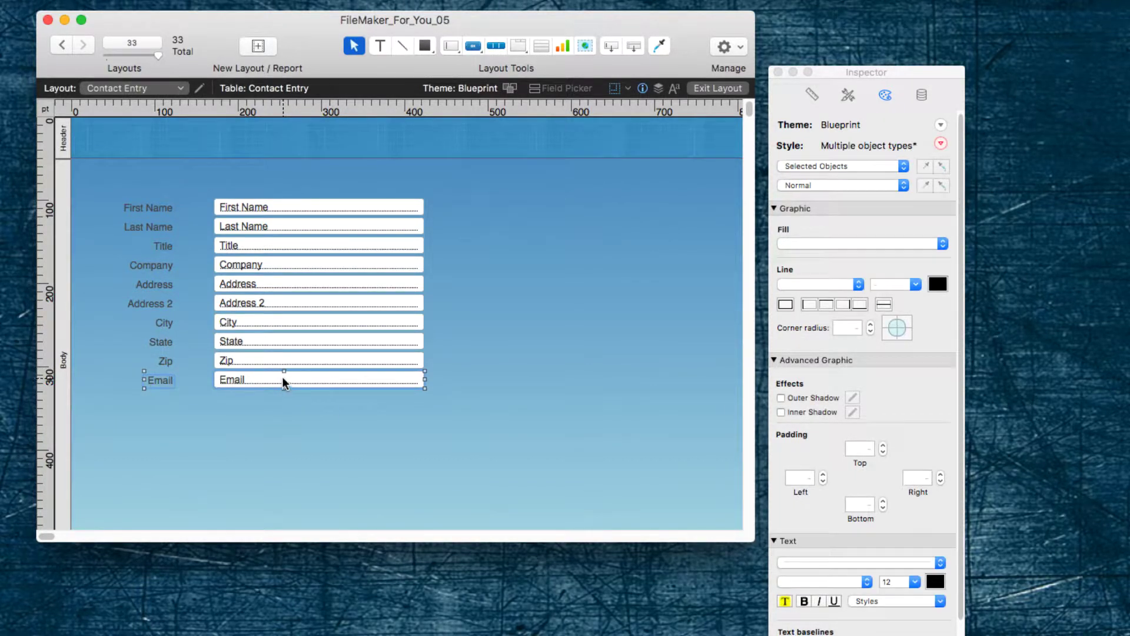
drag(281, 376, 279, 433)
click(266, 400)
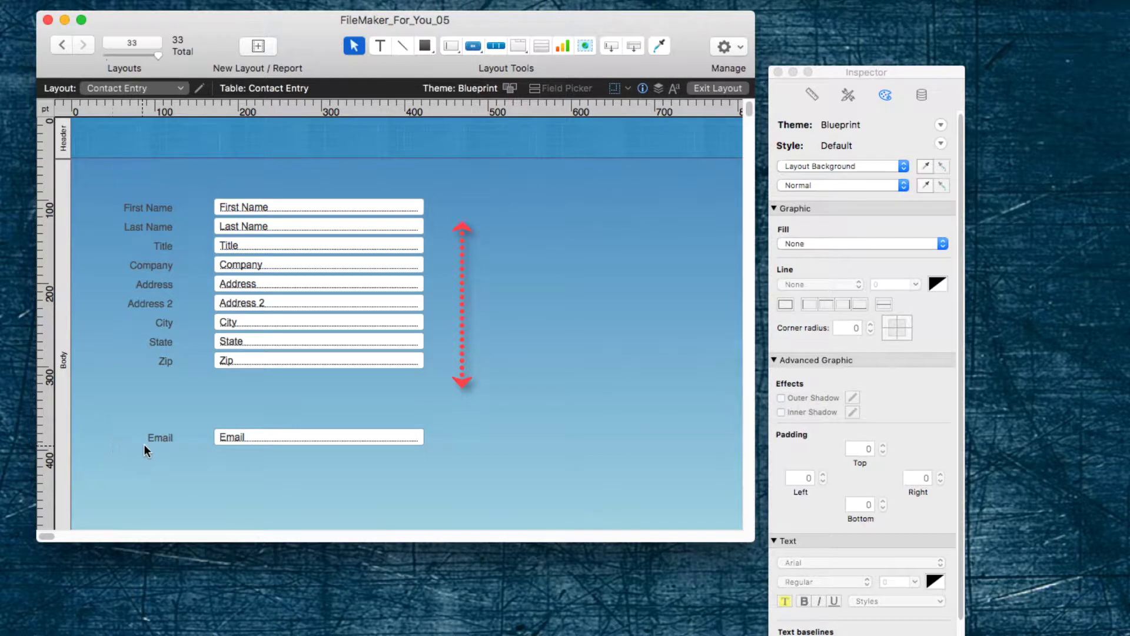
drag(443, 469, 85, 413)
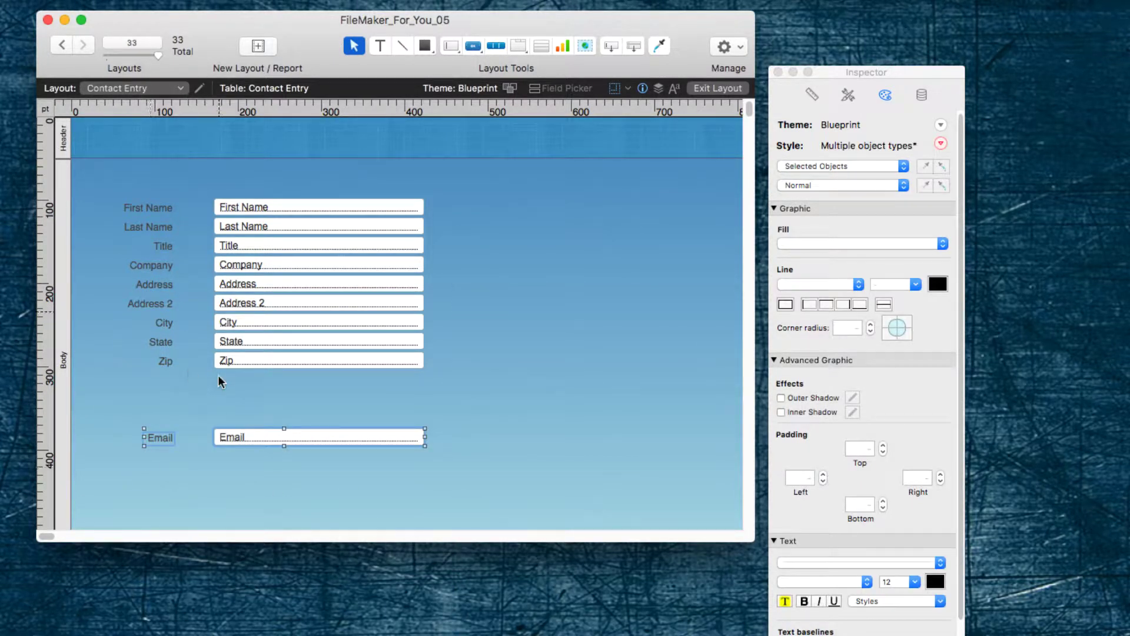
click(242, 465)
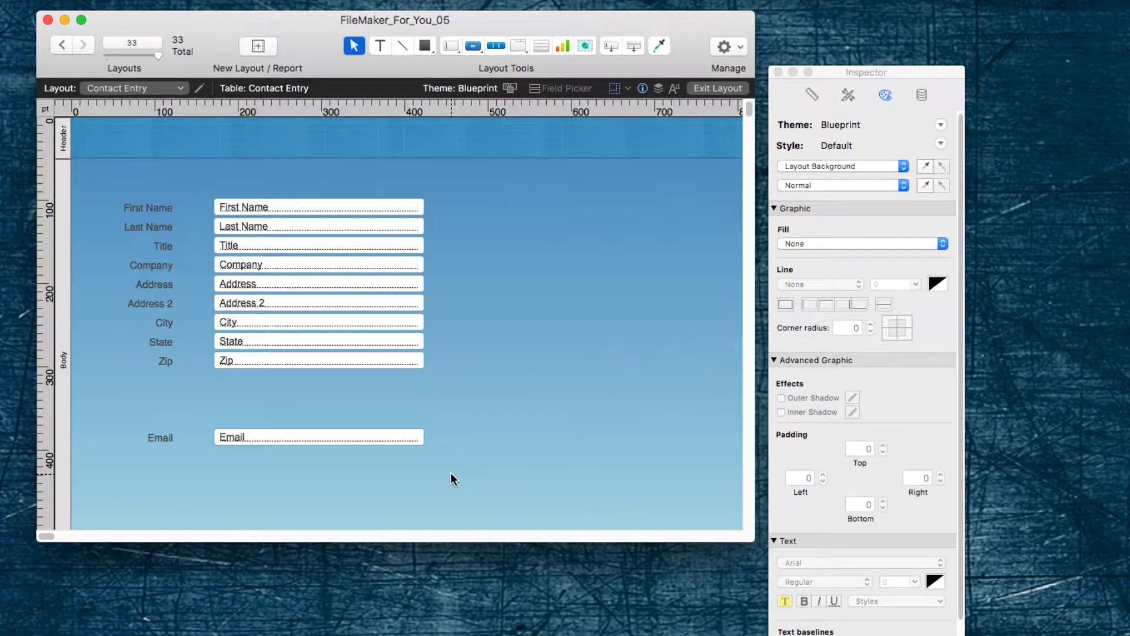
drag(450, 472, 194, 189)
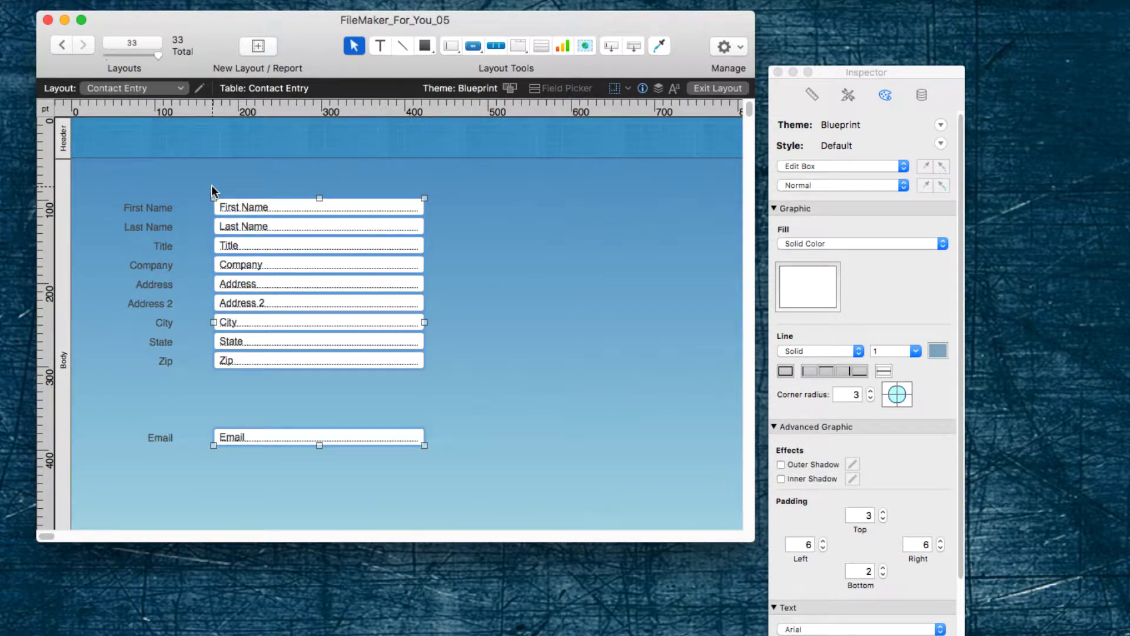
- Distribute the ten selected fields evenly from top to bottom
right_click(249, 210)
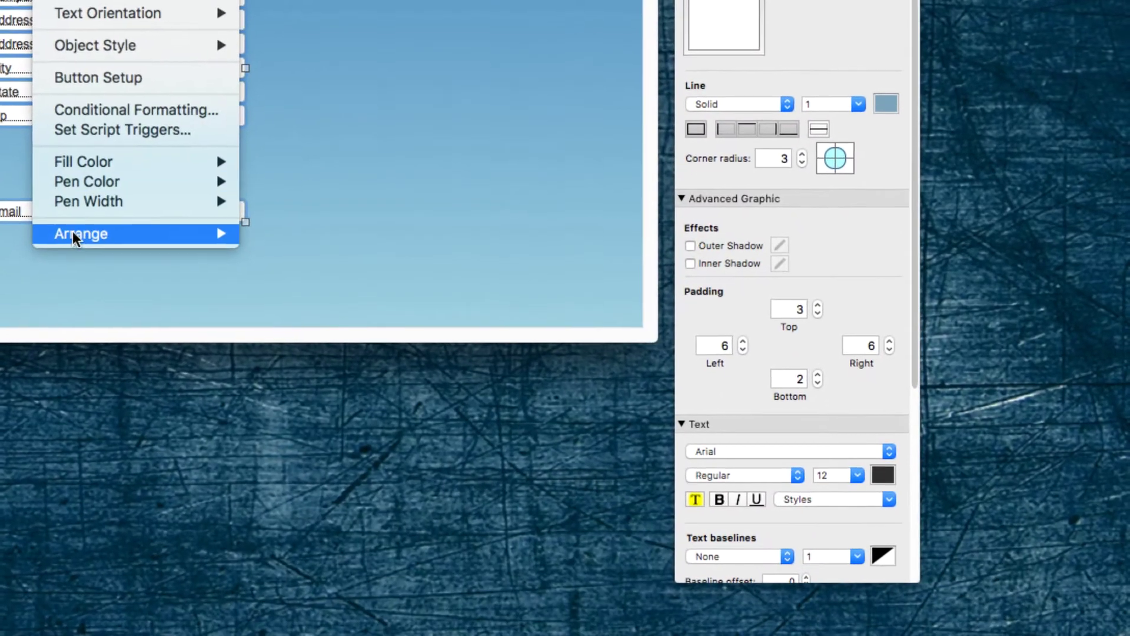
mouse_move(285, 453)
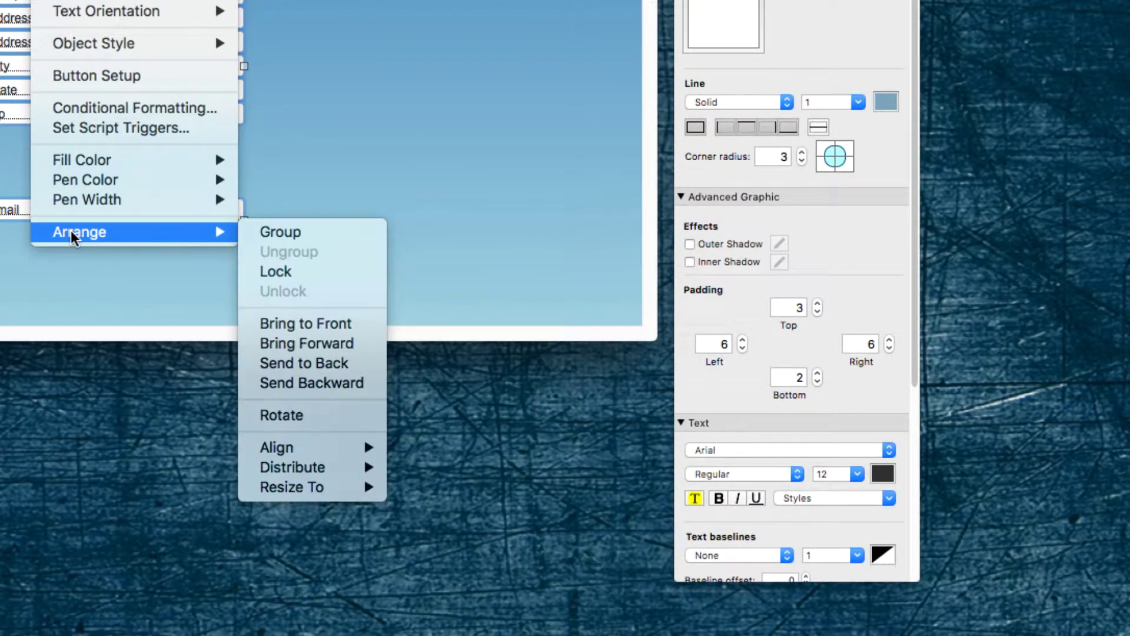
mouse_move(343, 448)
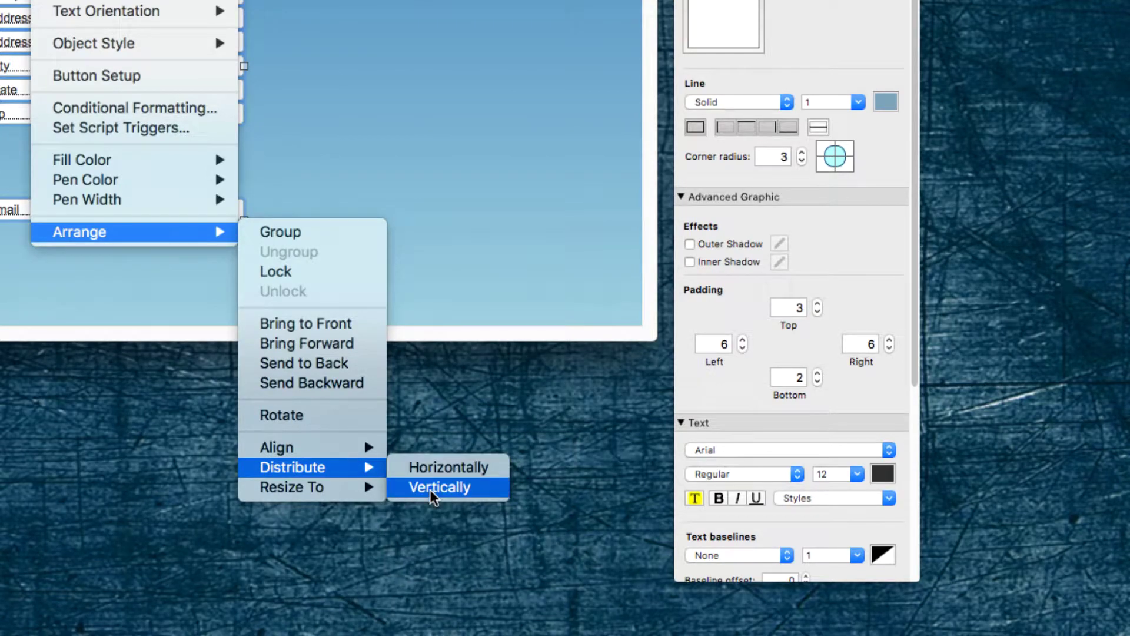
click(432, 488)
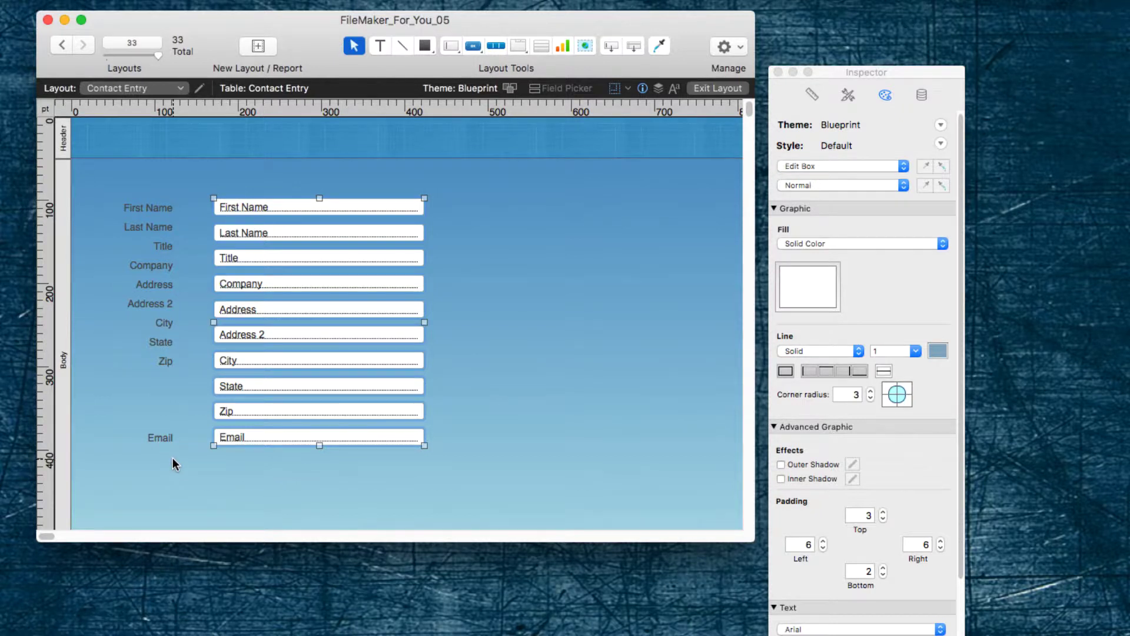
- Distribute the field labels evenly top to bottom so each is level with its field
drag(172, 458, 96, 175)
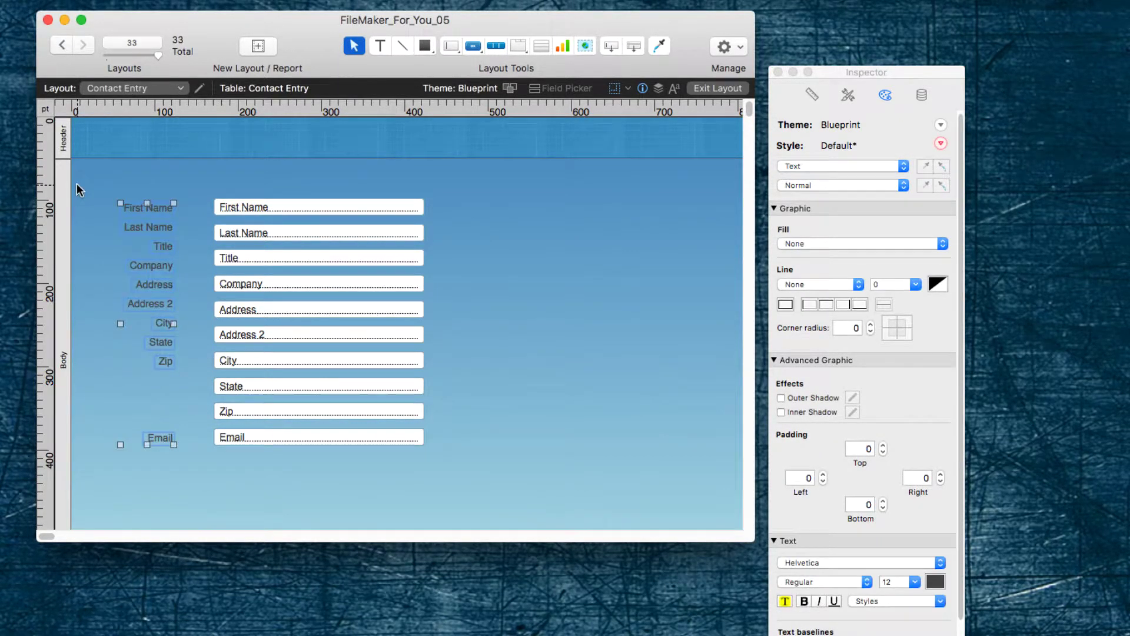
right_click(159, 210)
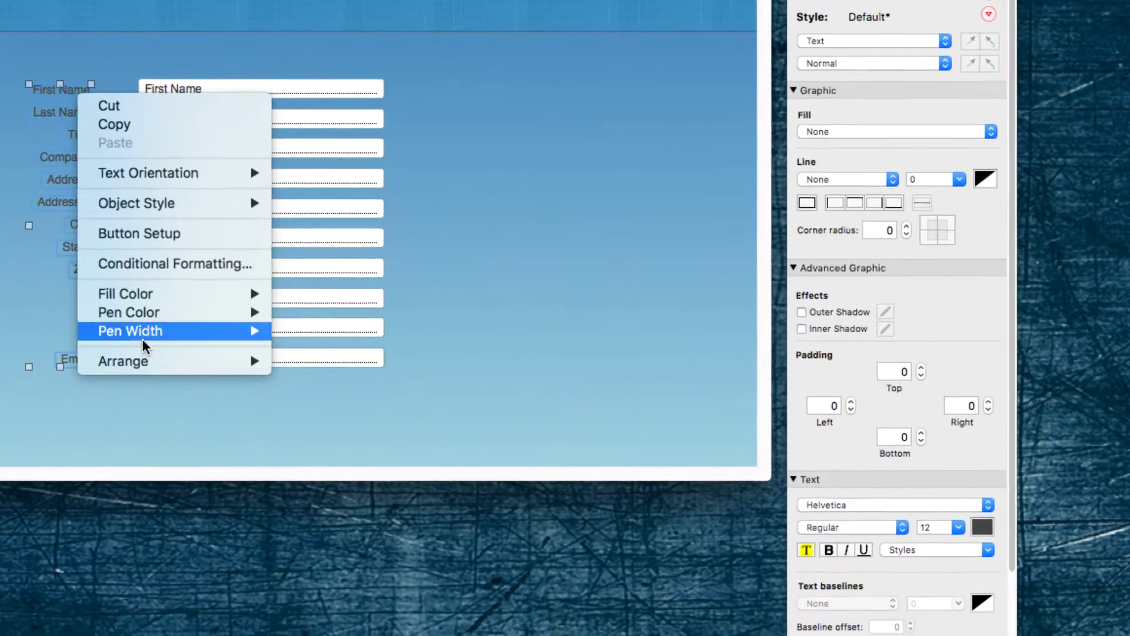
mouse_move(221, 446)
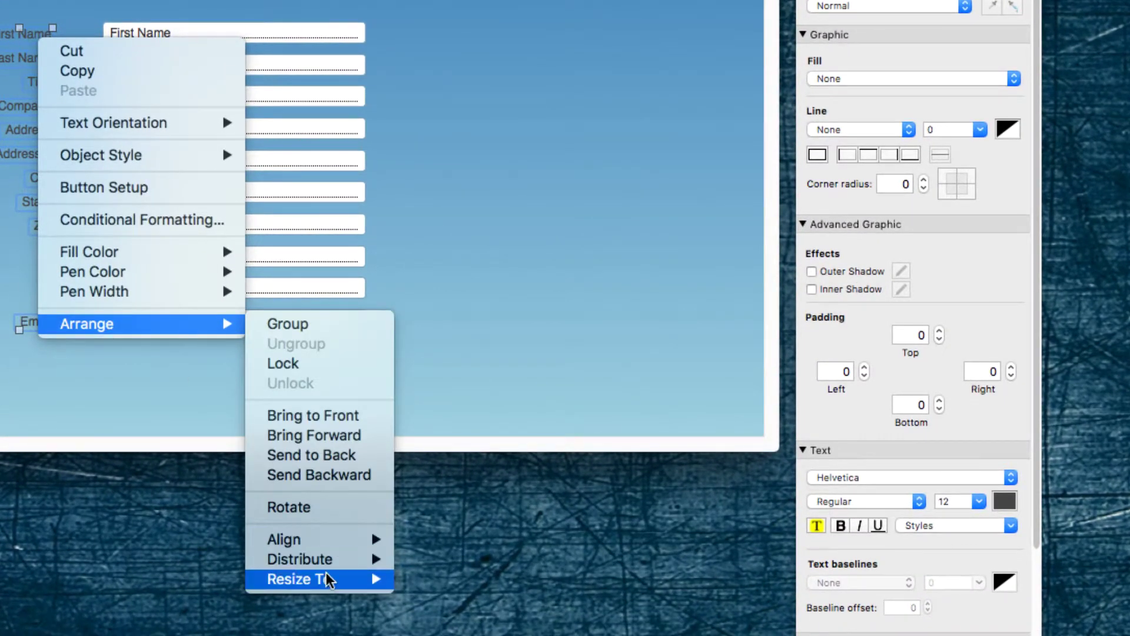
mouse_move(330, 560)
click(464, 585)
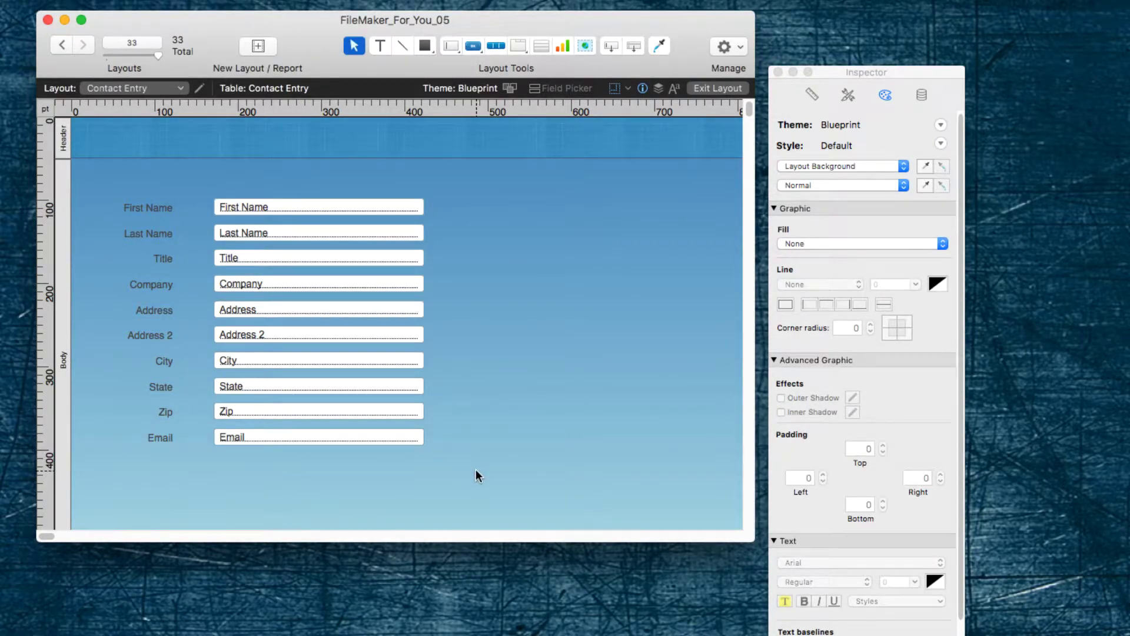
- Give all ten fields square corners by setting their corner radius to 0
drag(475, 469, 187, 173)
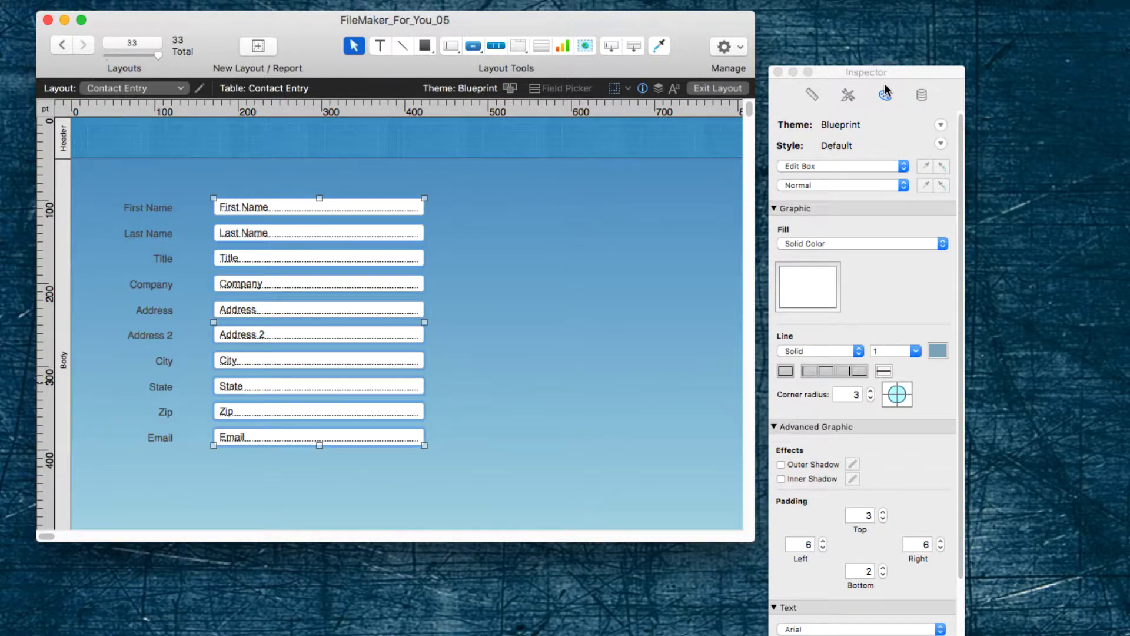
click(643, 89)
click(642, 89)
click(854, 395)
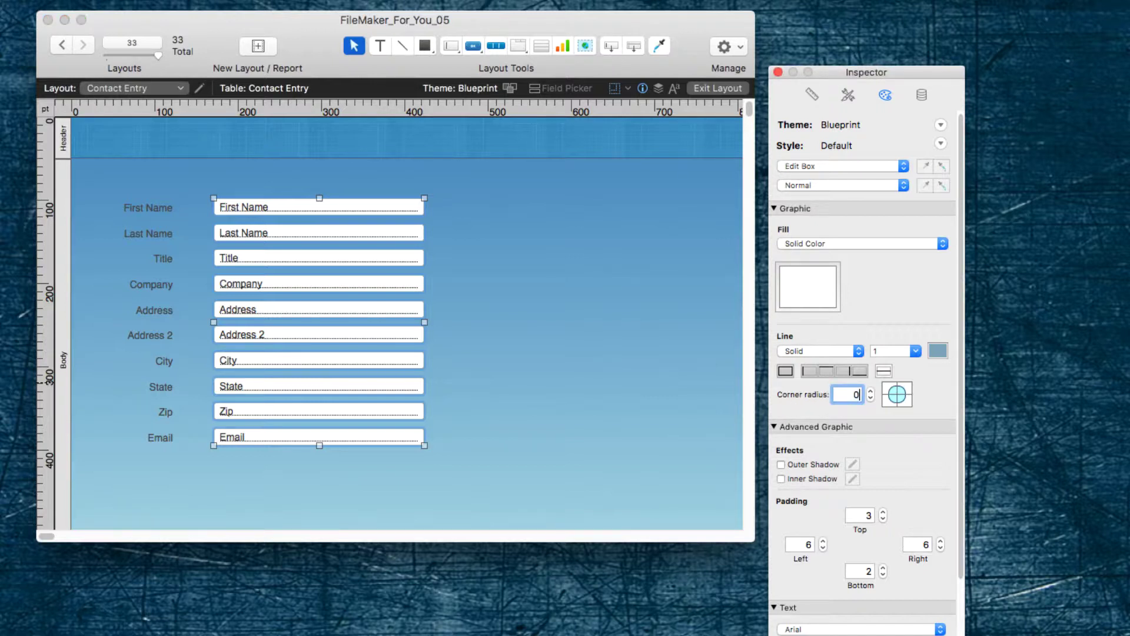
key(BackSpace)
text(0)
key(Return)
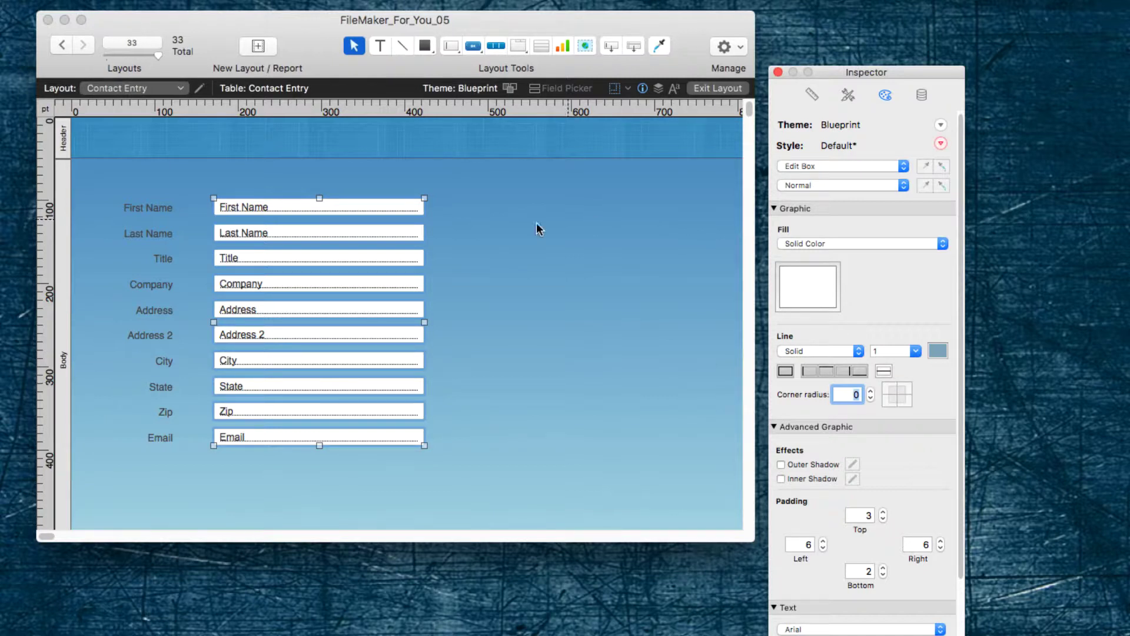
click(444, 224)
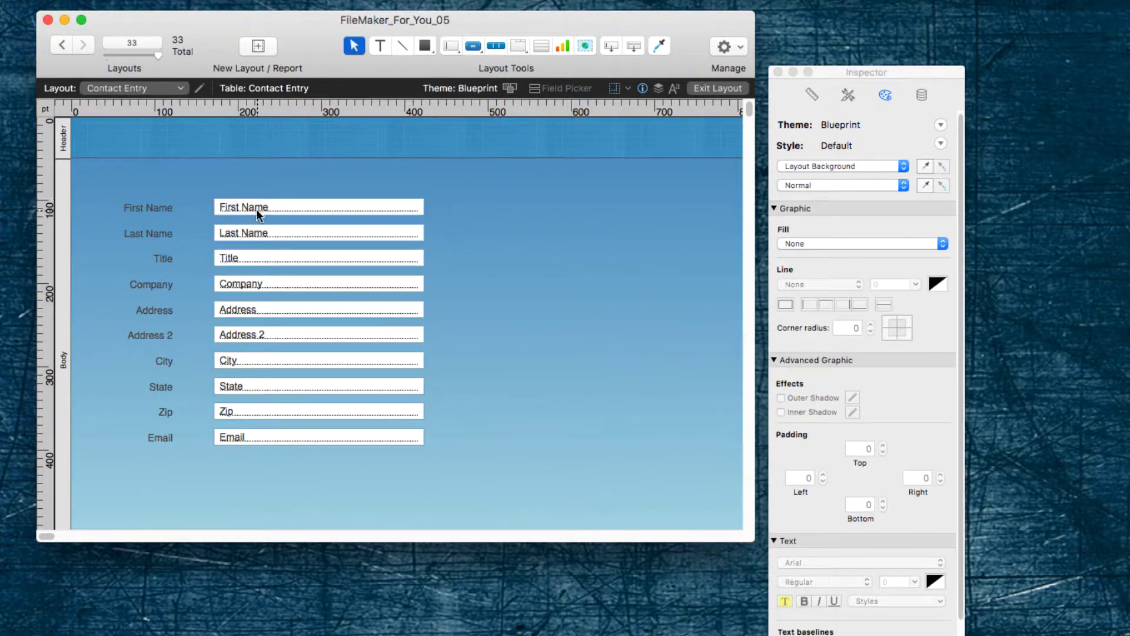
- Make the First Name field taller, 31 pt high, and view its position settings
click(288, 216)
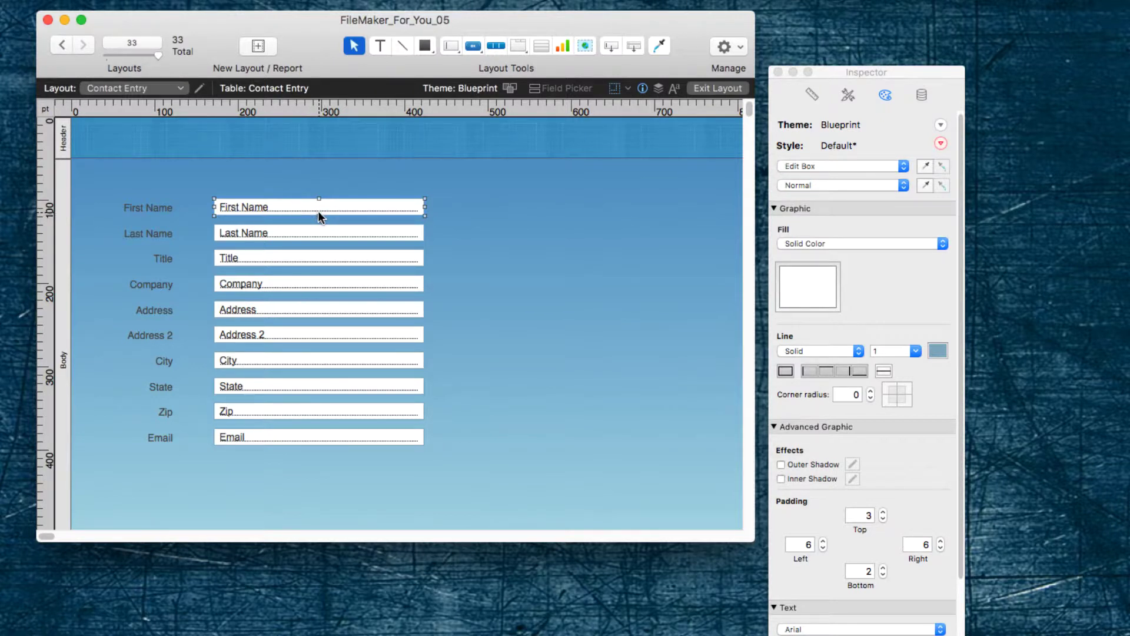
drag(319, 217, 318, 223)
click(429, 239)
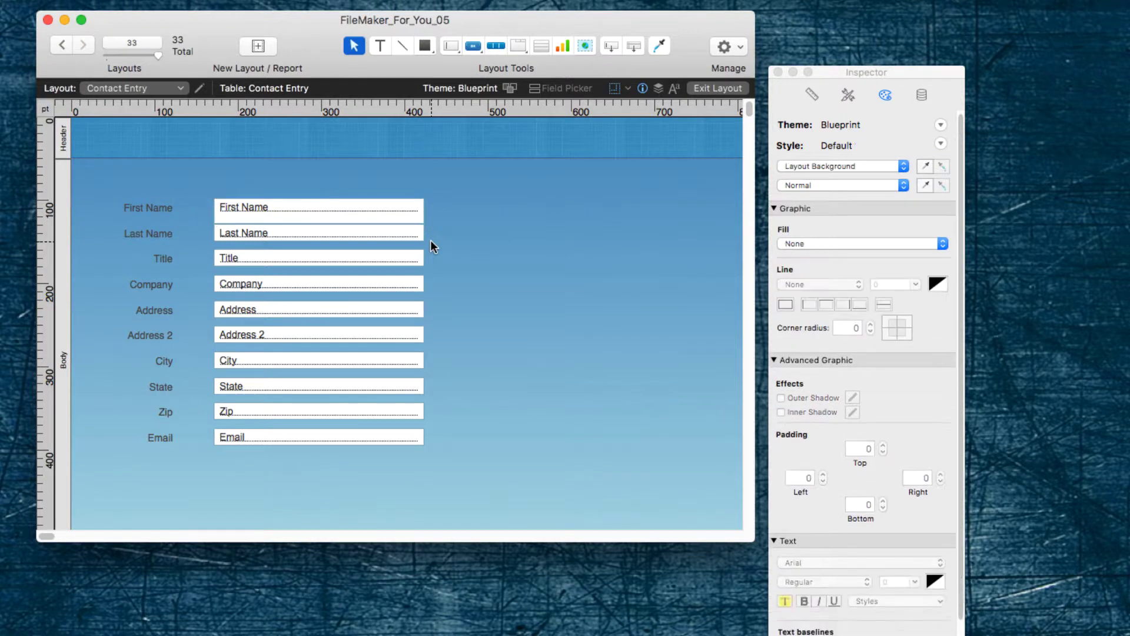
click(347, 233)
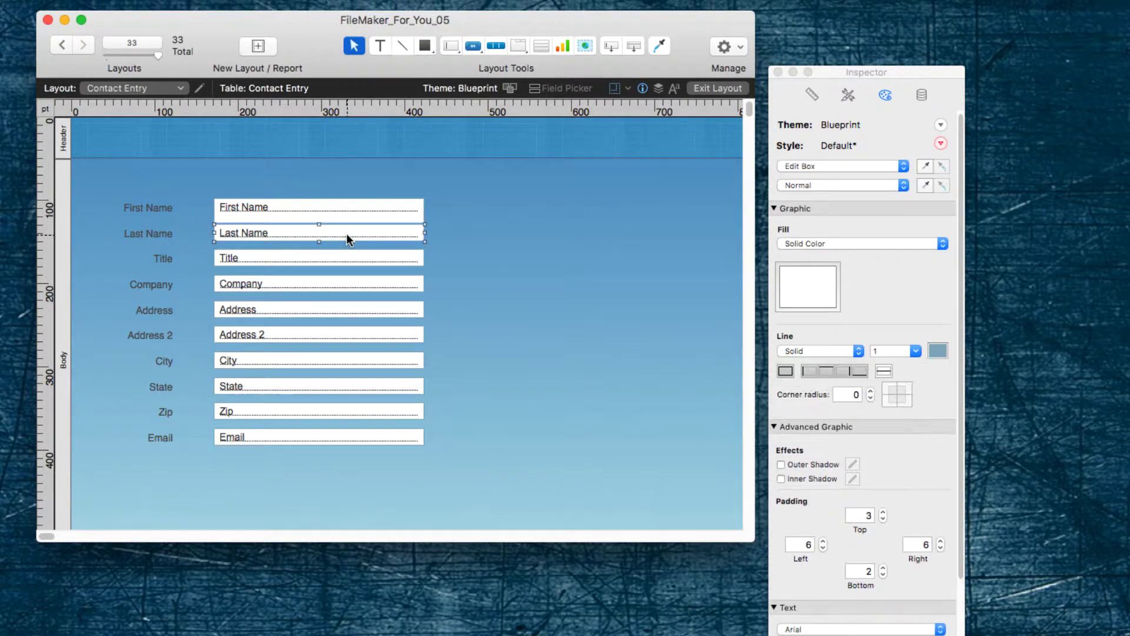
click(338, 211)
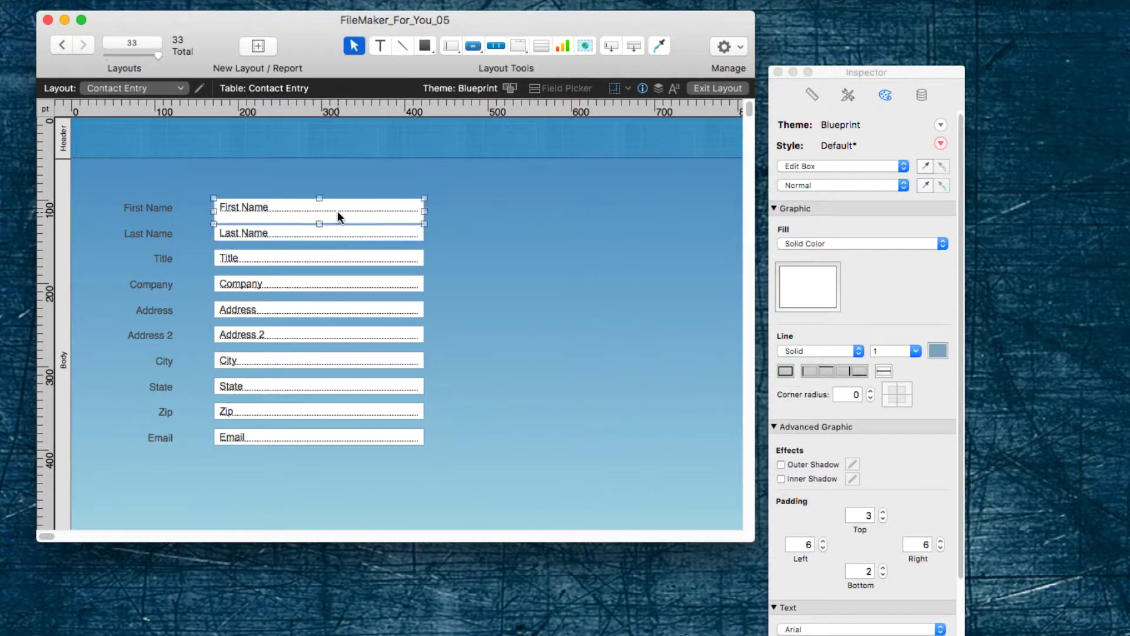
click(809, 98)
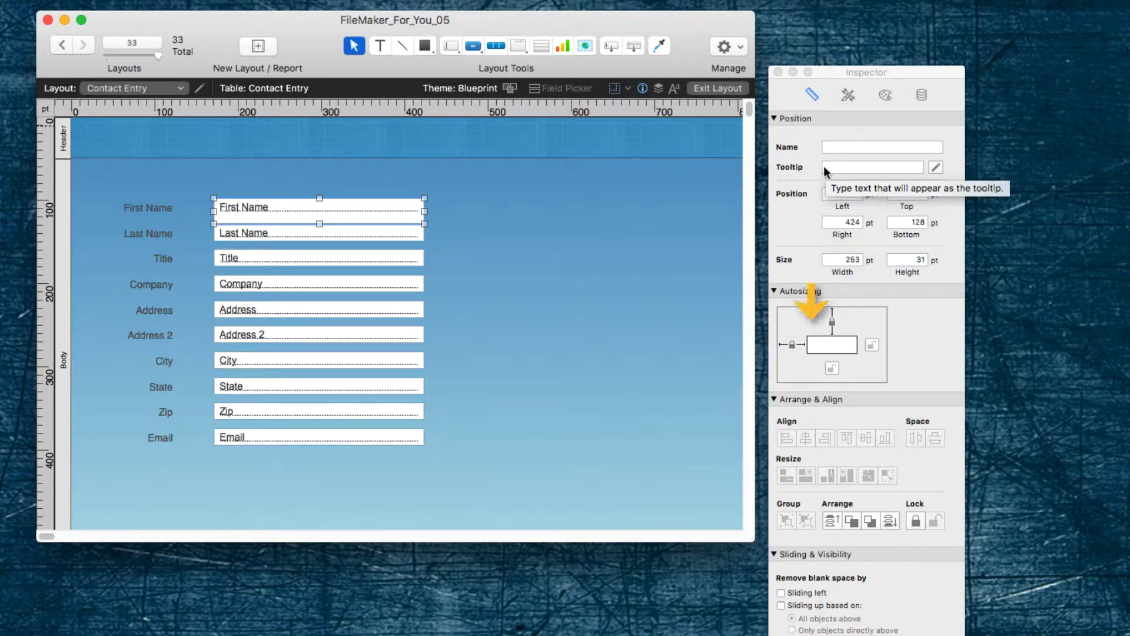
- Check the First Name height, toggling measurement units to centimetres and back to points
click(906, 261)
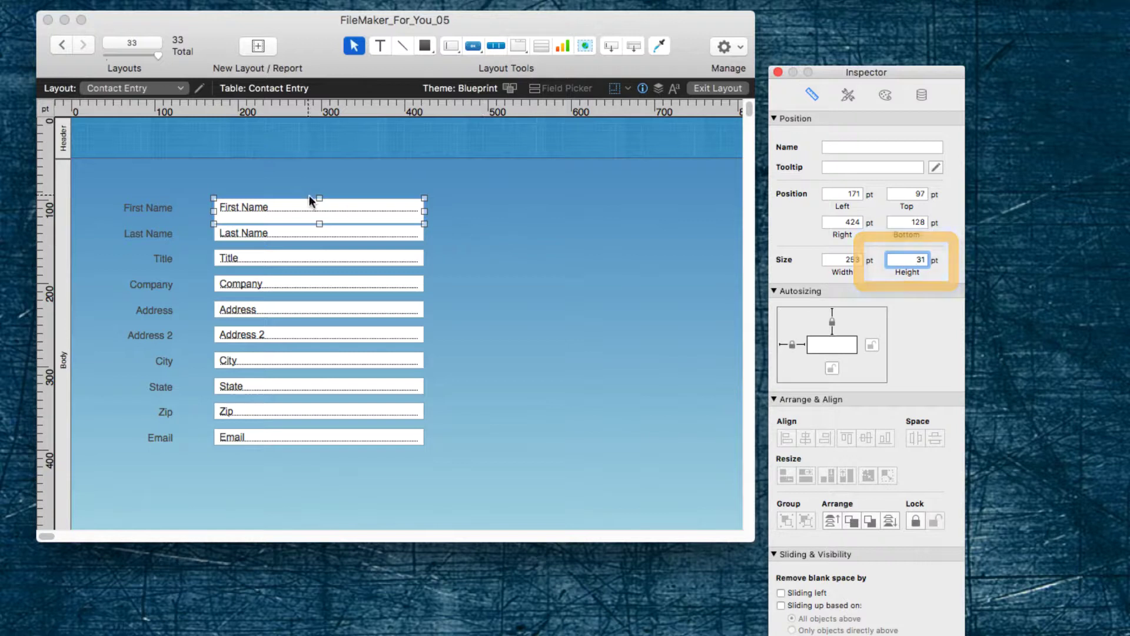
click(936, 263)
click(936, 263)
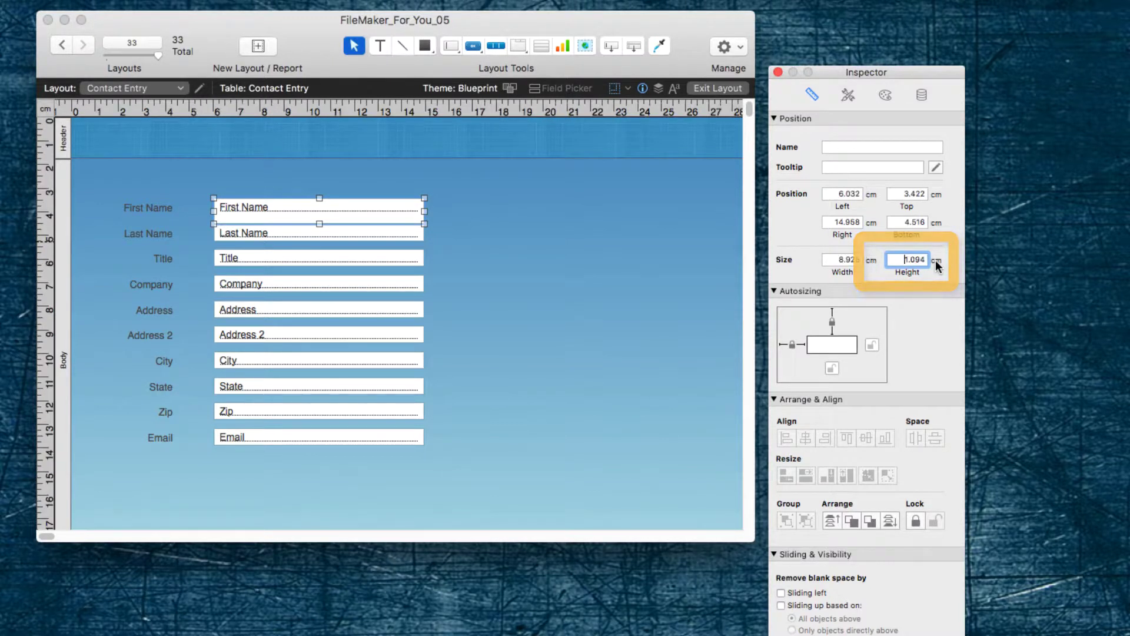
click(935, 262)
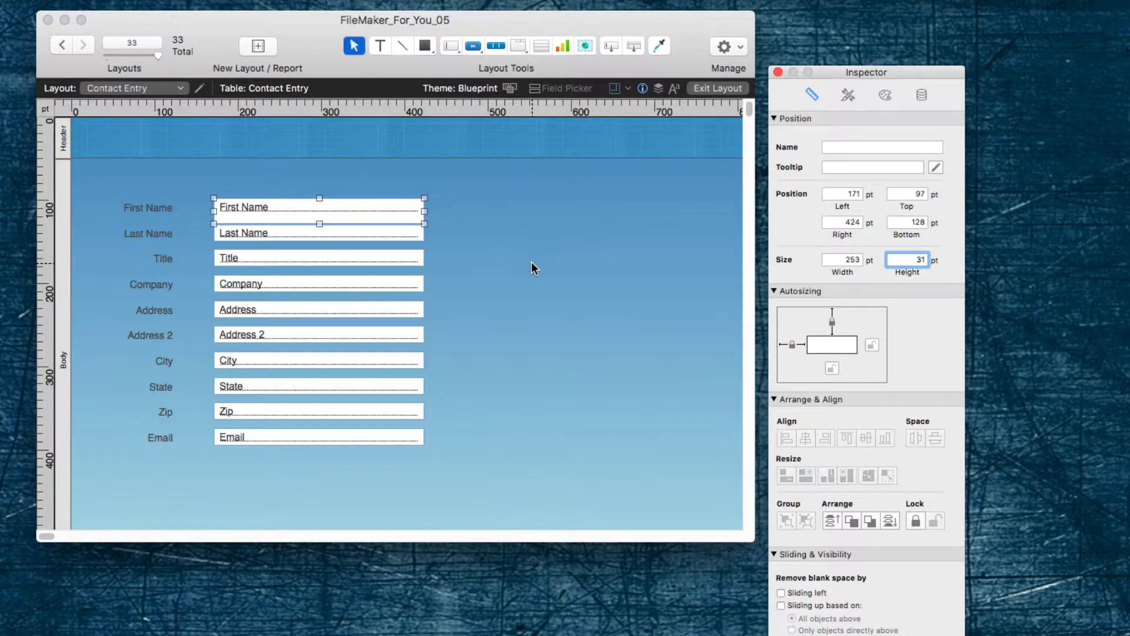
click(454, 234)
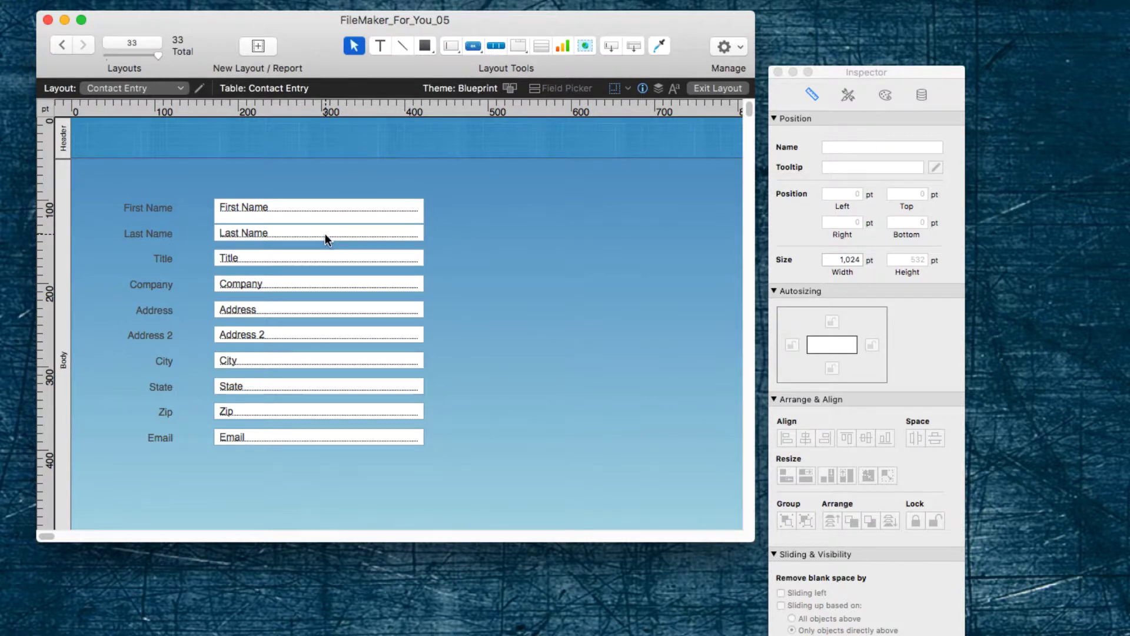
- Set the Last Name through Email fields to 31 pt height so they stack edge to edge
drag(434, 461, 228, 237)
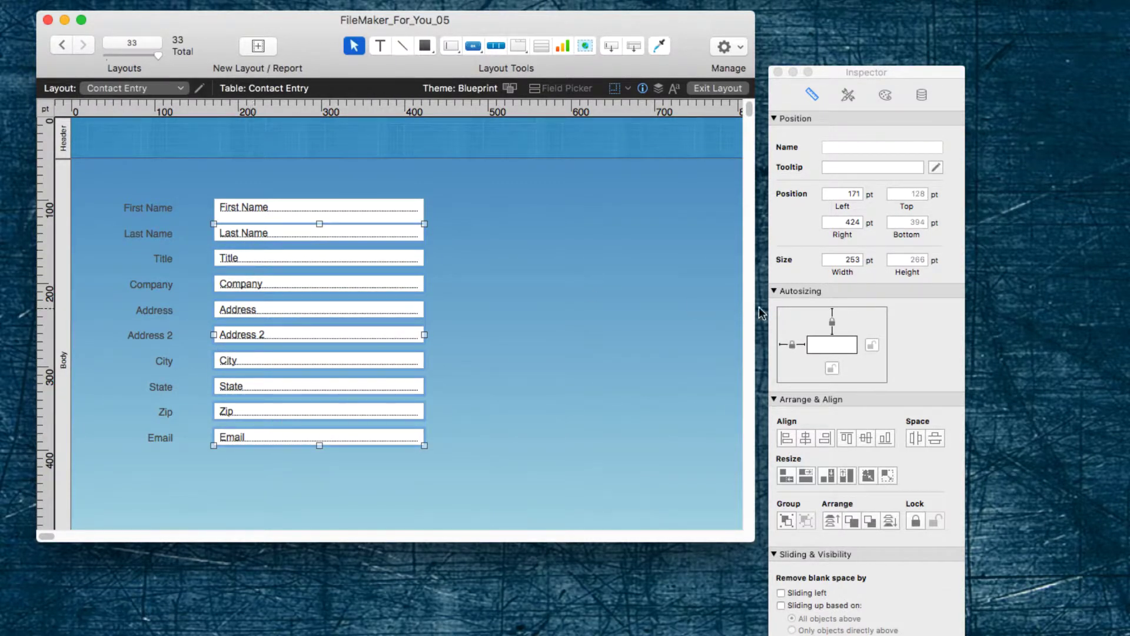
click(922, 260)
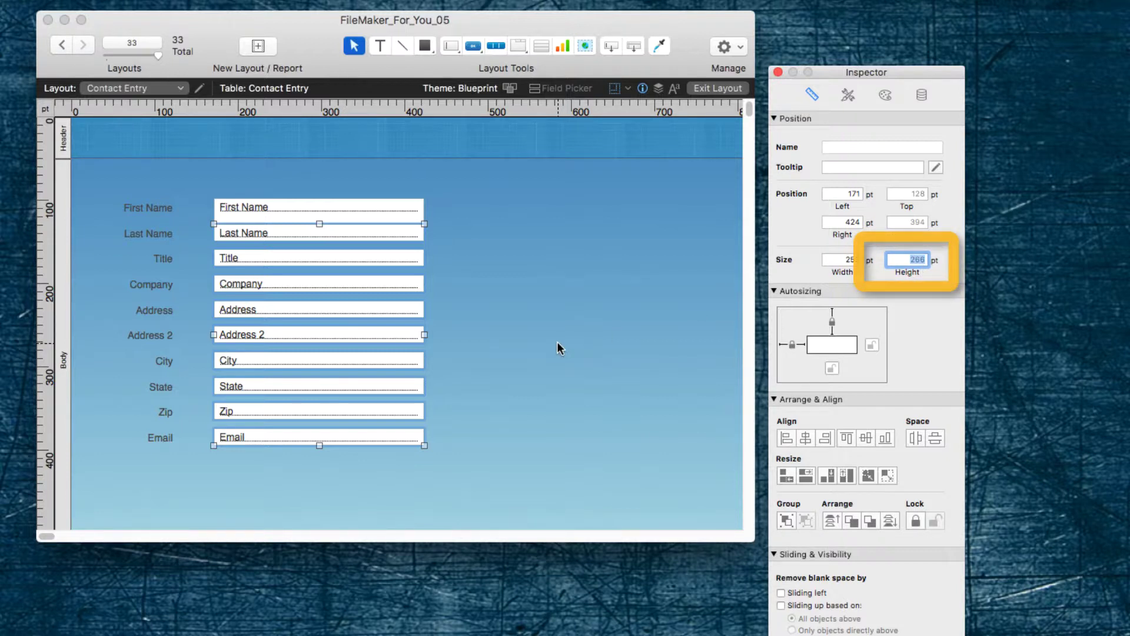
text(31)
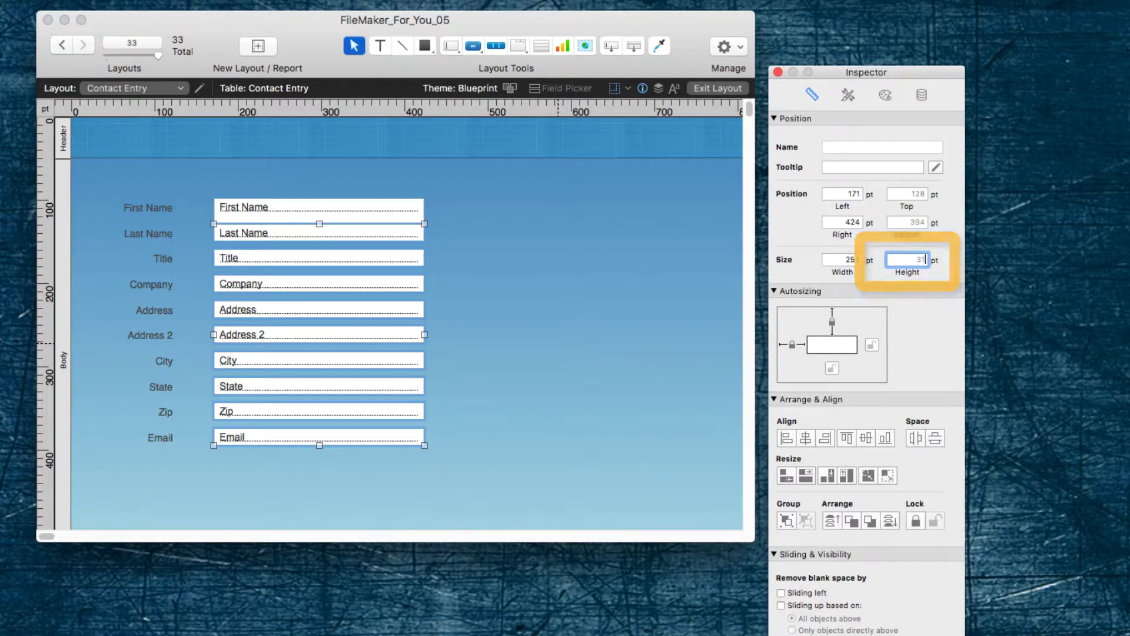
key(Return)
click(485, 344)
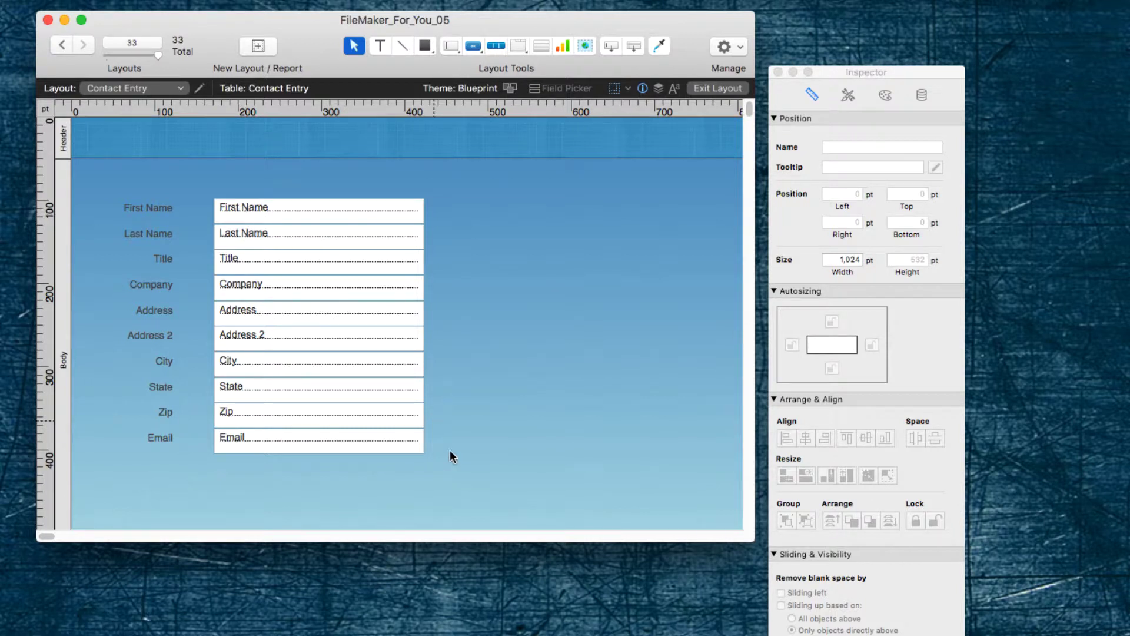
drag(447, 458, 210, 164)
right_click(241, 208)
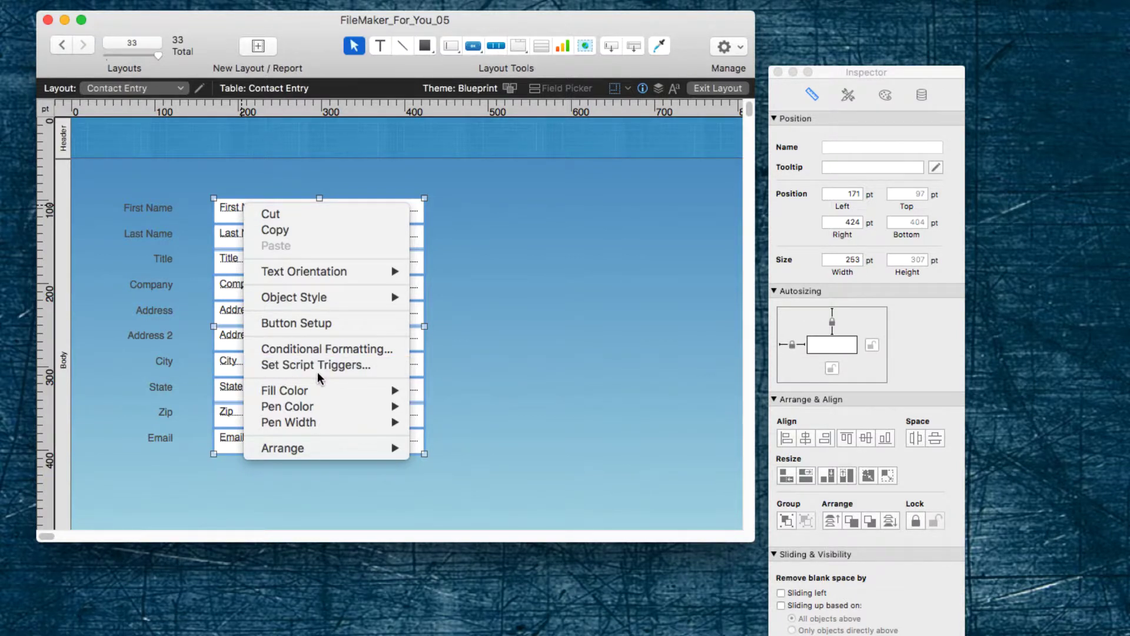
mouse_move(345, 275)
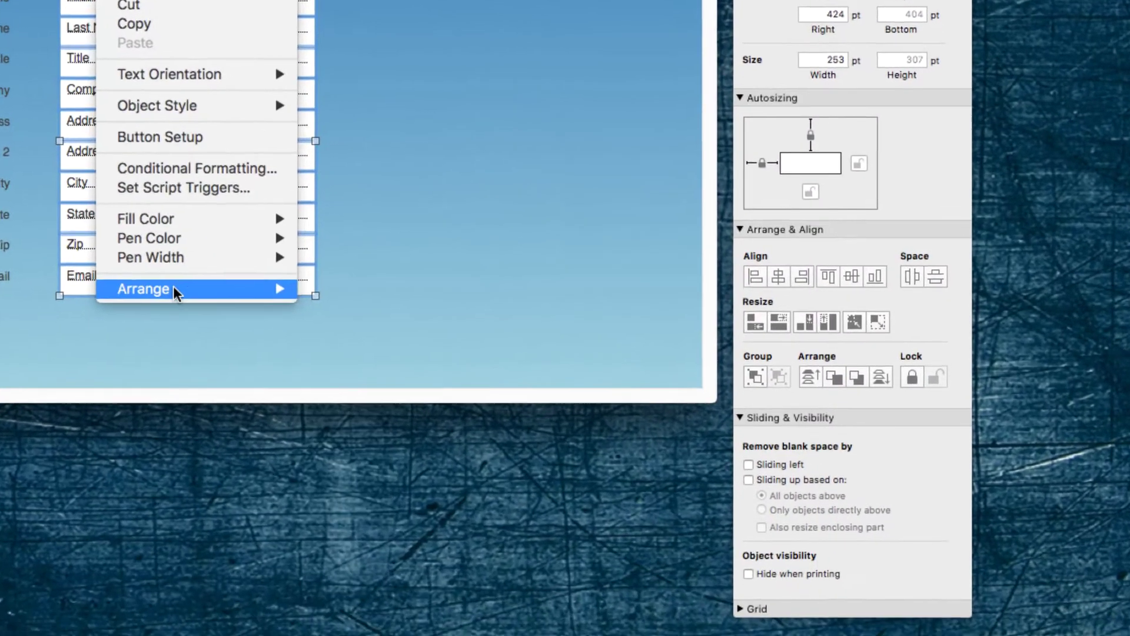
mouse_move(174, 293)
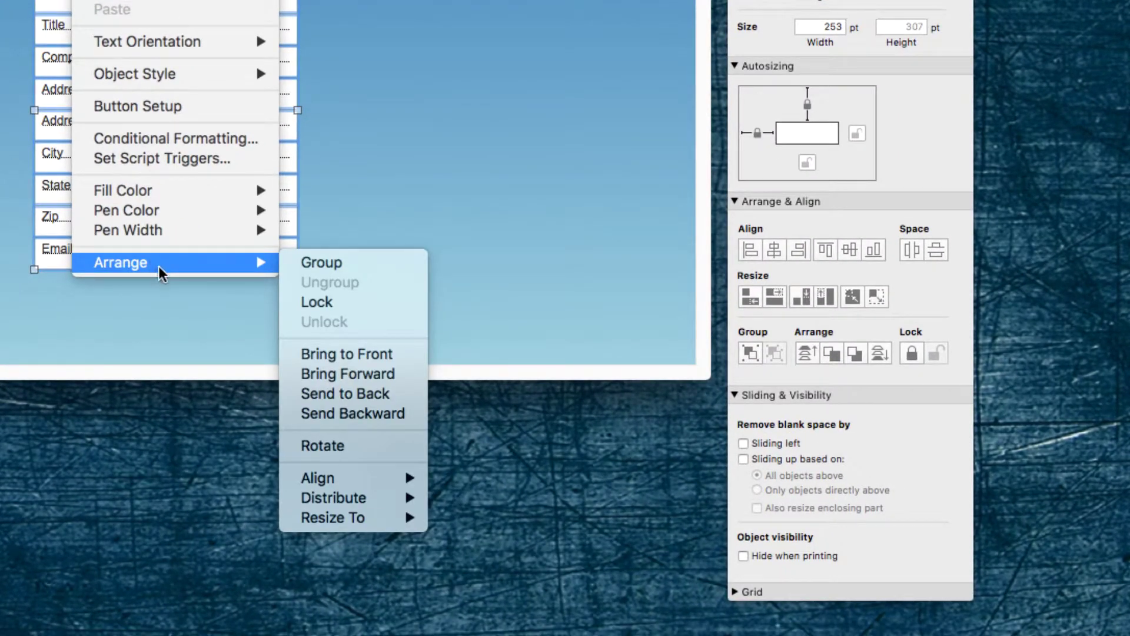
mouse_move(346, 482)
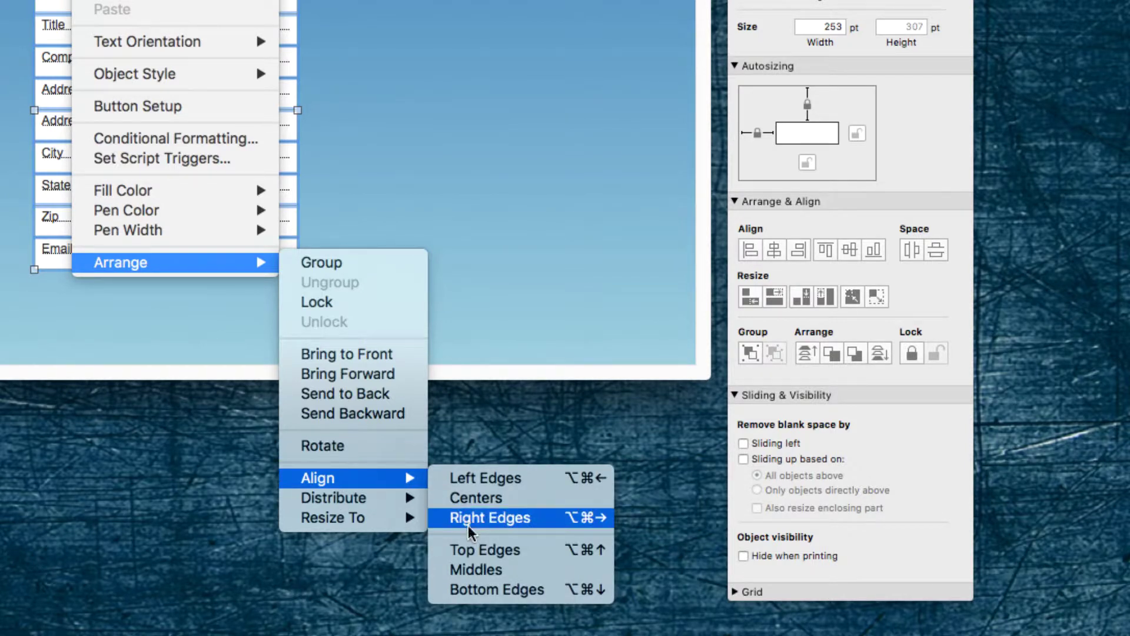
click(465, 569)
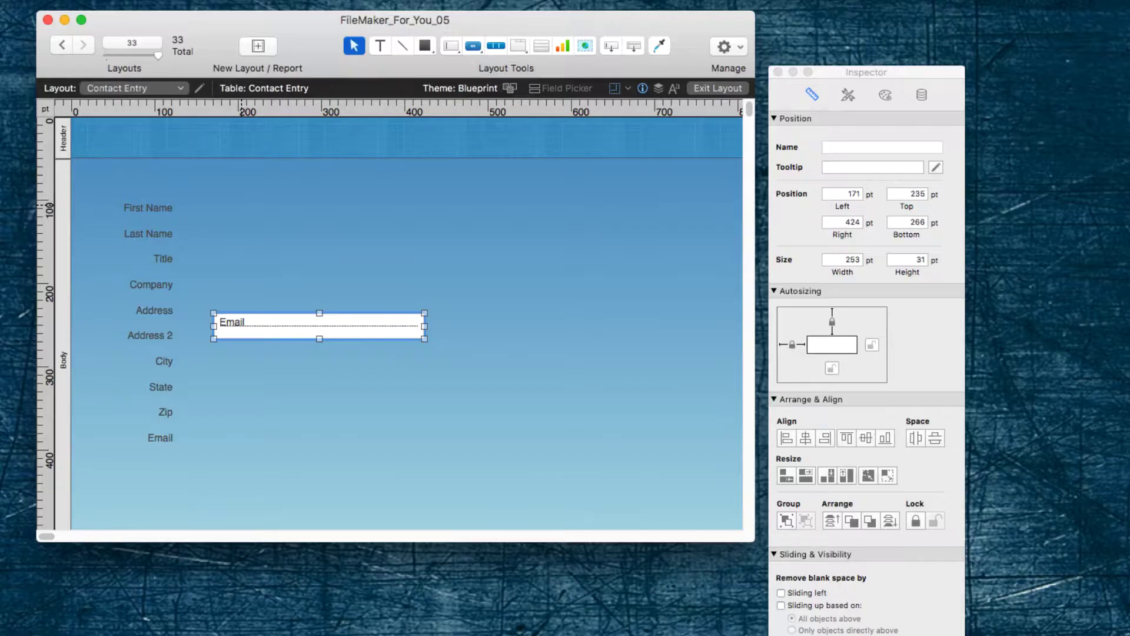
key(super+z)
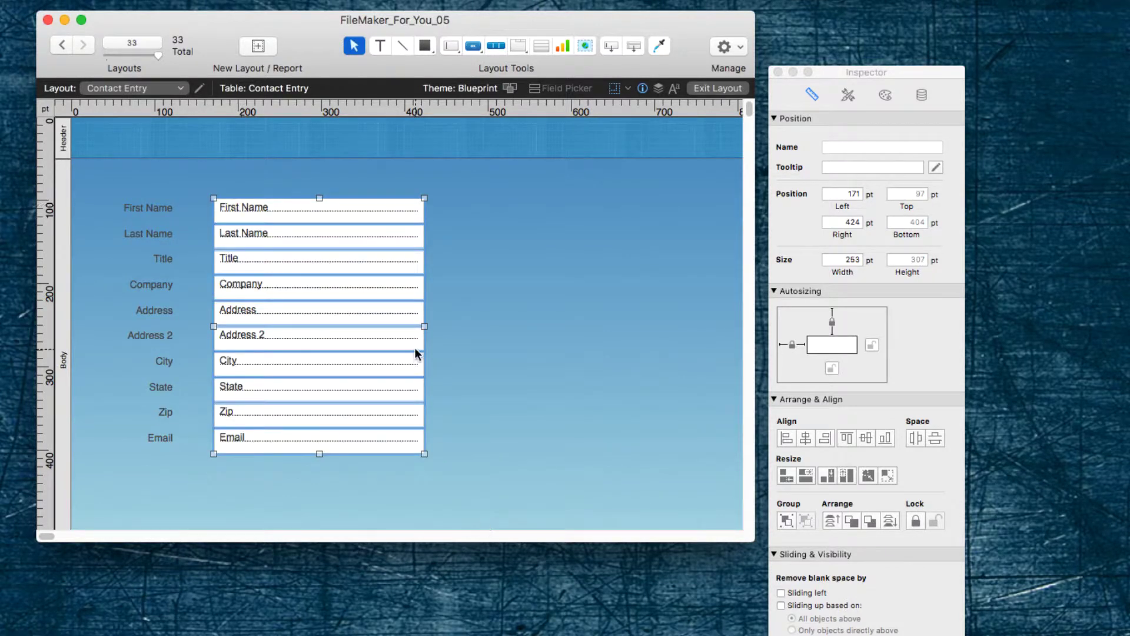
- Centre the text vertically in all ten fields using Format > Align Text > Center
click(336, 0)
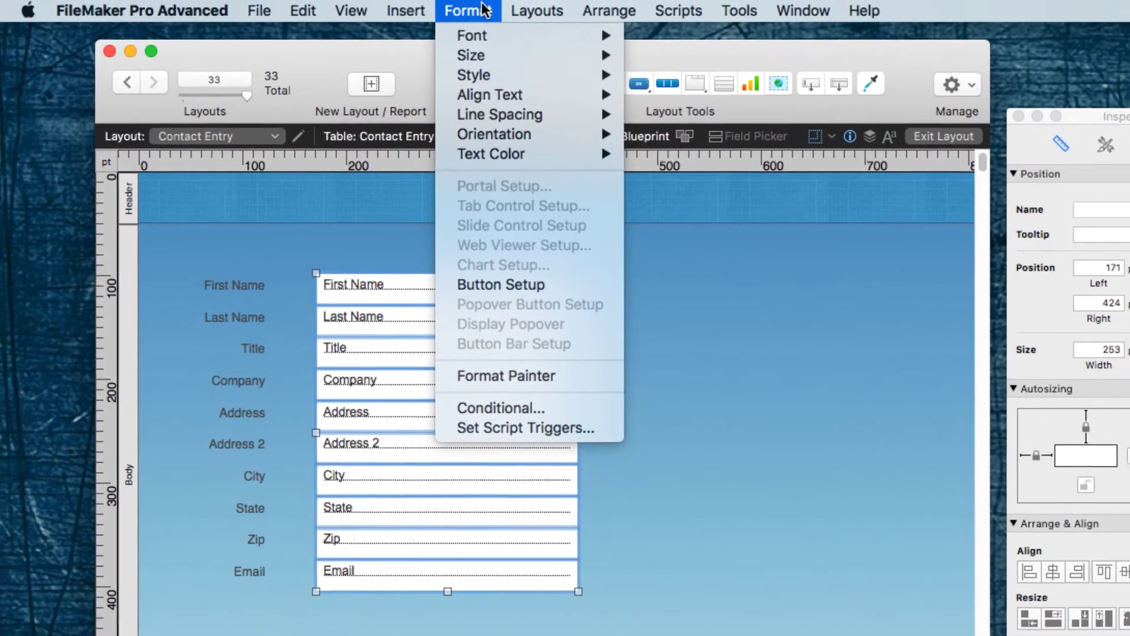
mouse_move(488, 100)
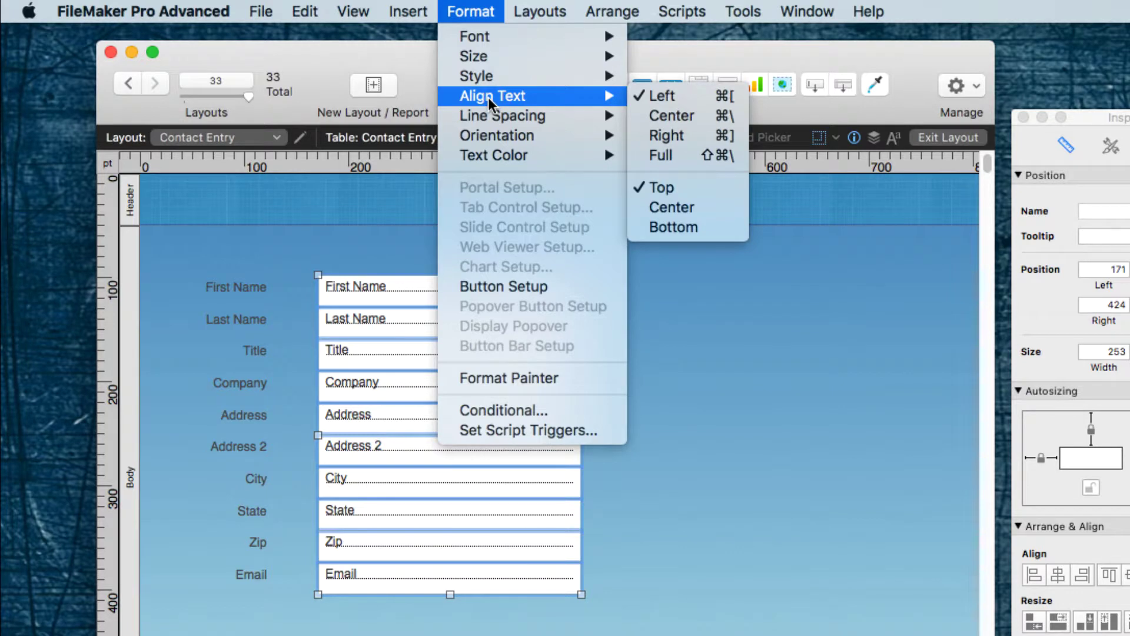
click(672, 206)
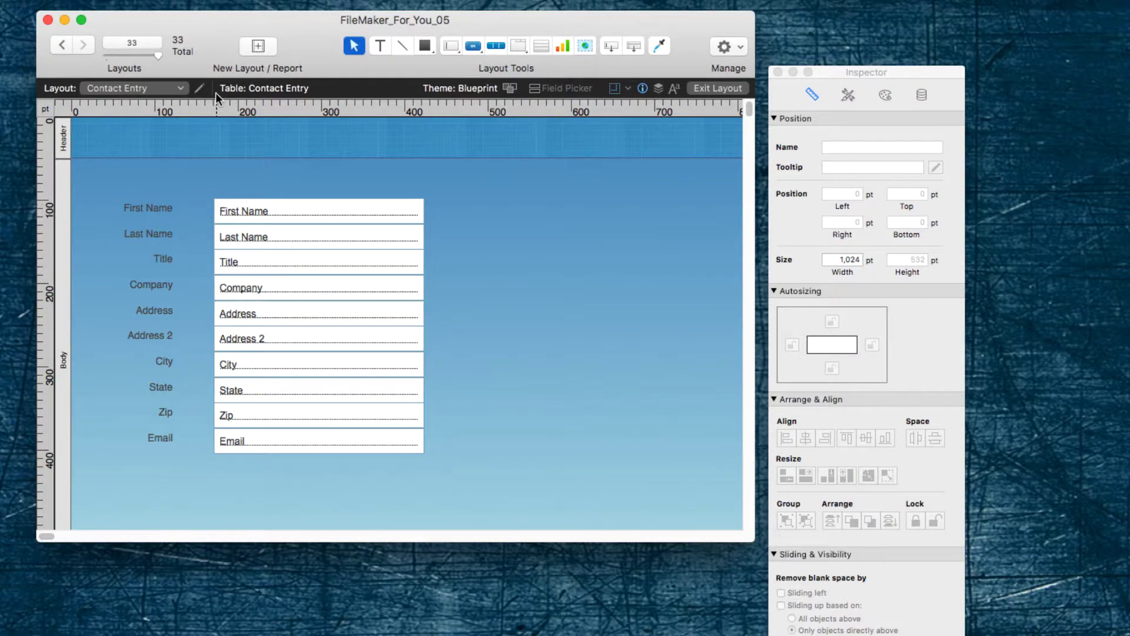
- Switch the Contact Entry layout to Browse Mode from the View menu
click(242, 0)
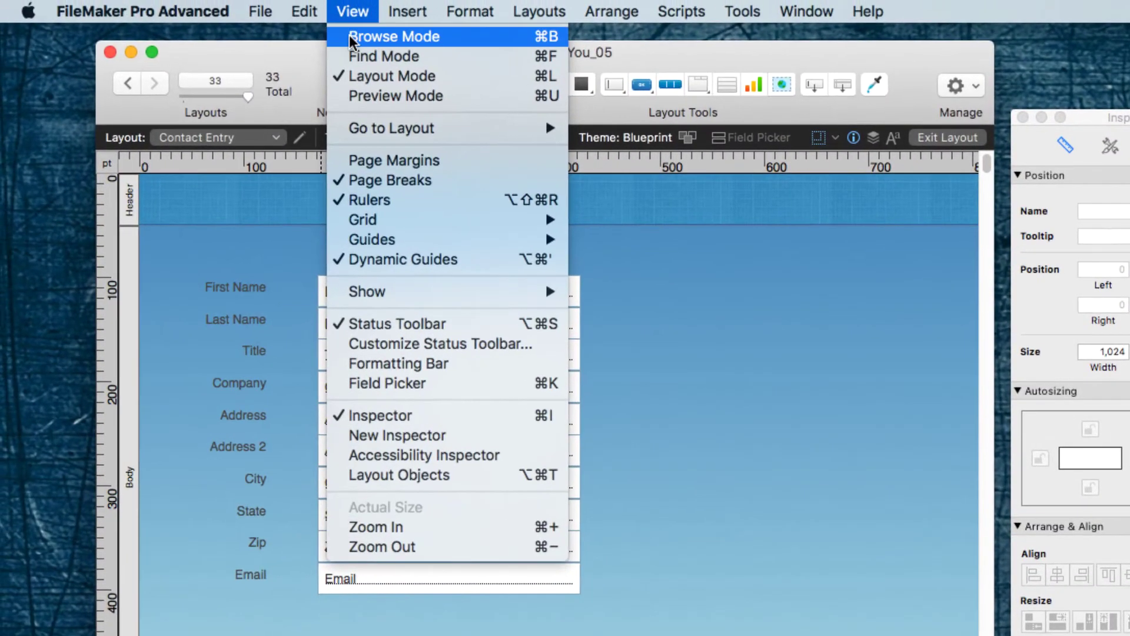
click(349, 36)
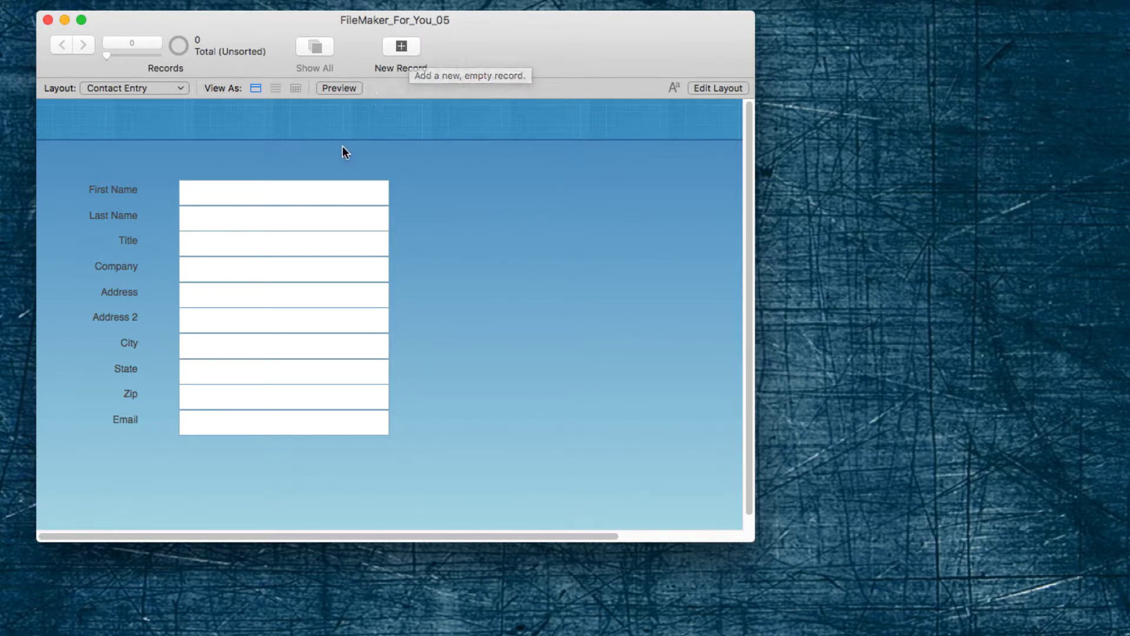
- Add a new record with a first name, last name and title Engineer, then return to Layout mode
click(400, 46)
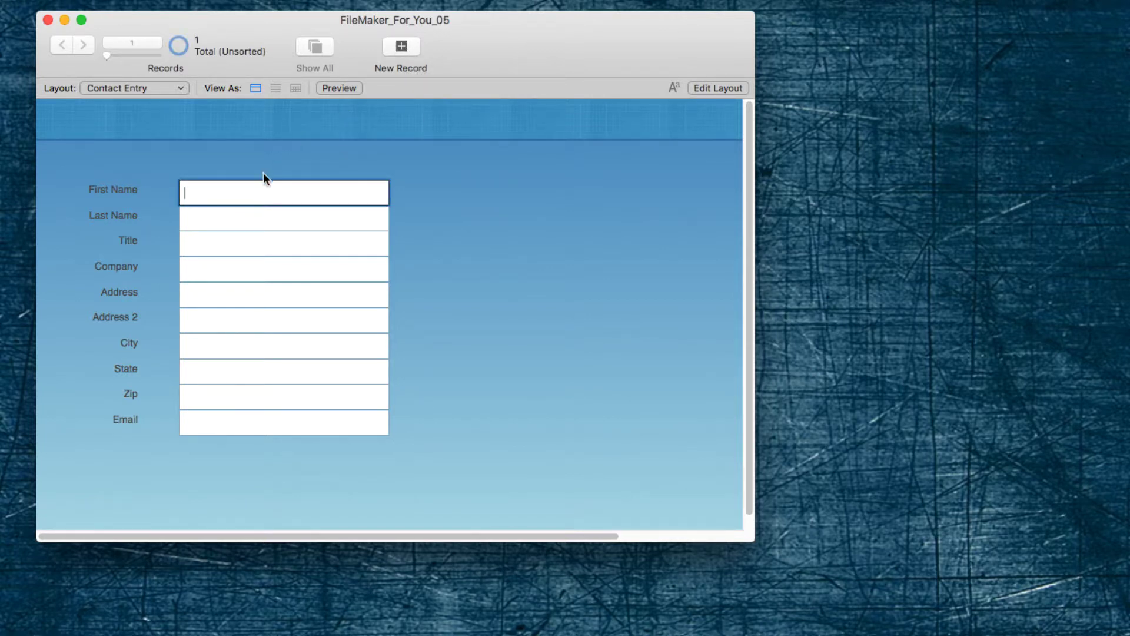
key(Tab)
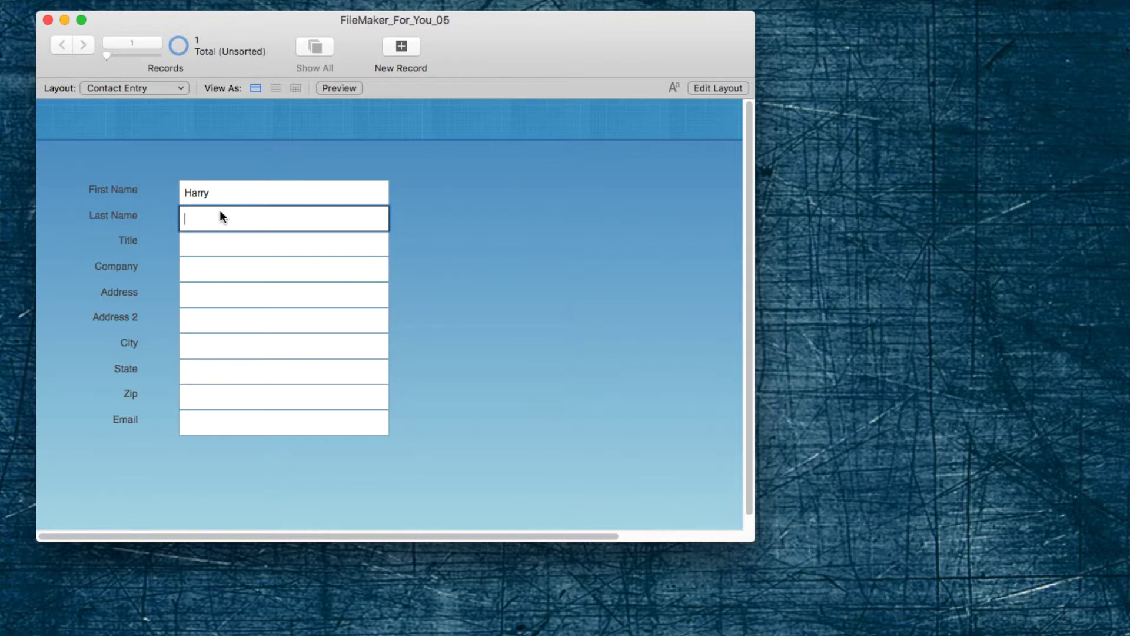
key(Tab)
text(E)
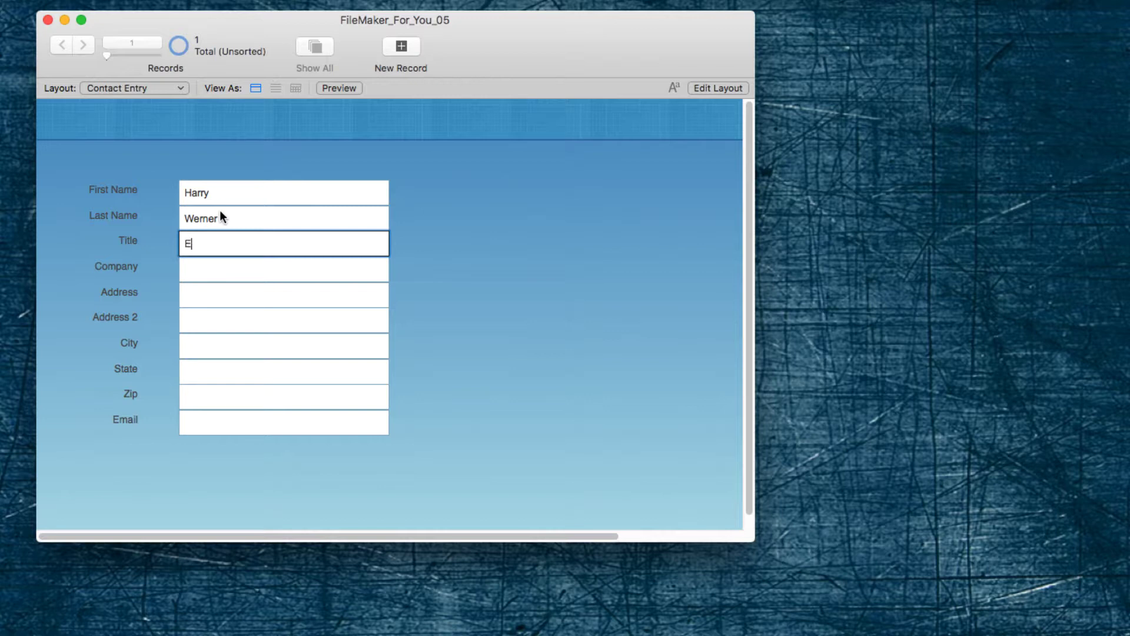
text(ngineer)
key(Tab)
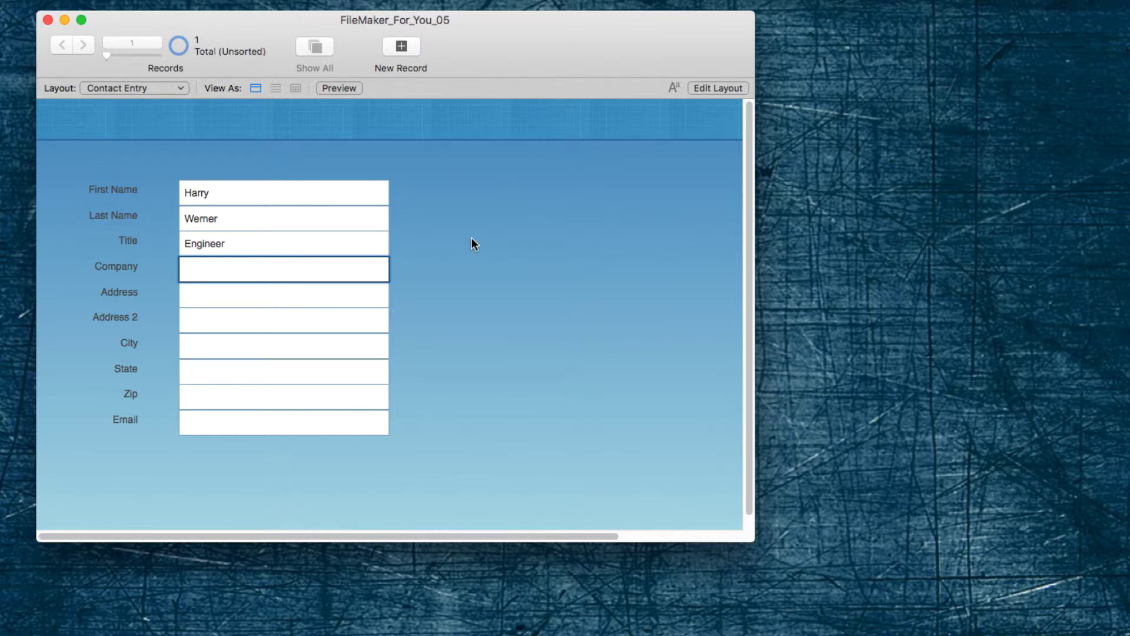
key(super+l)
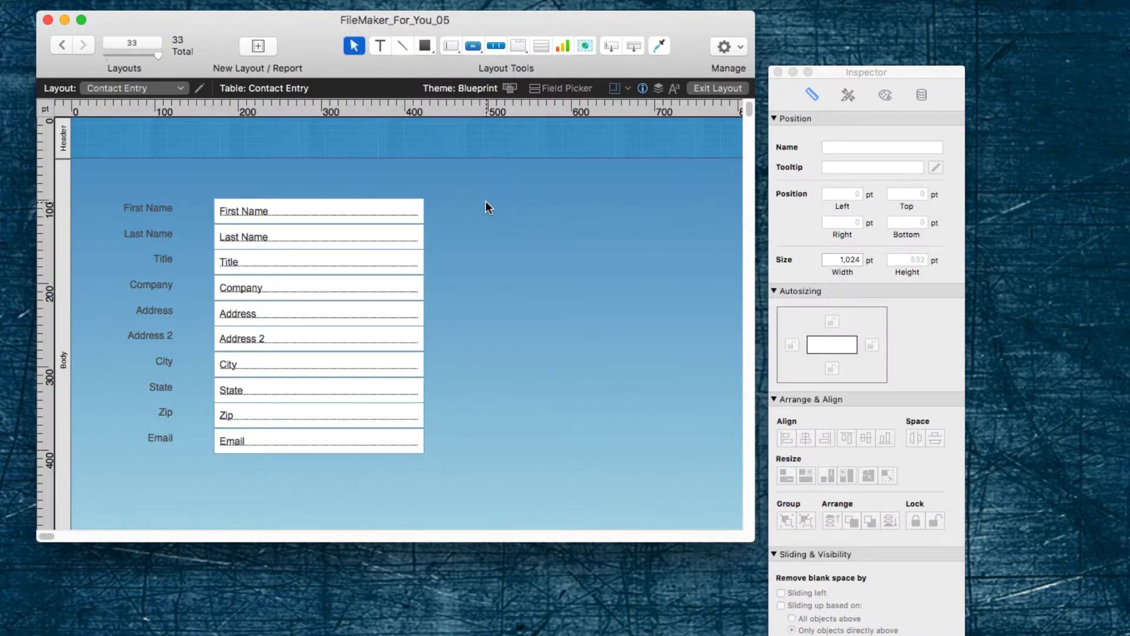
- Draw a rectangle over the label column of the Contact Entry layout
click(427, 52)
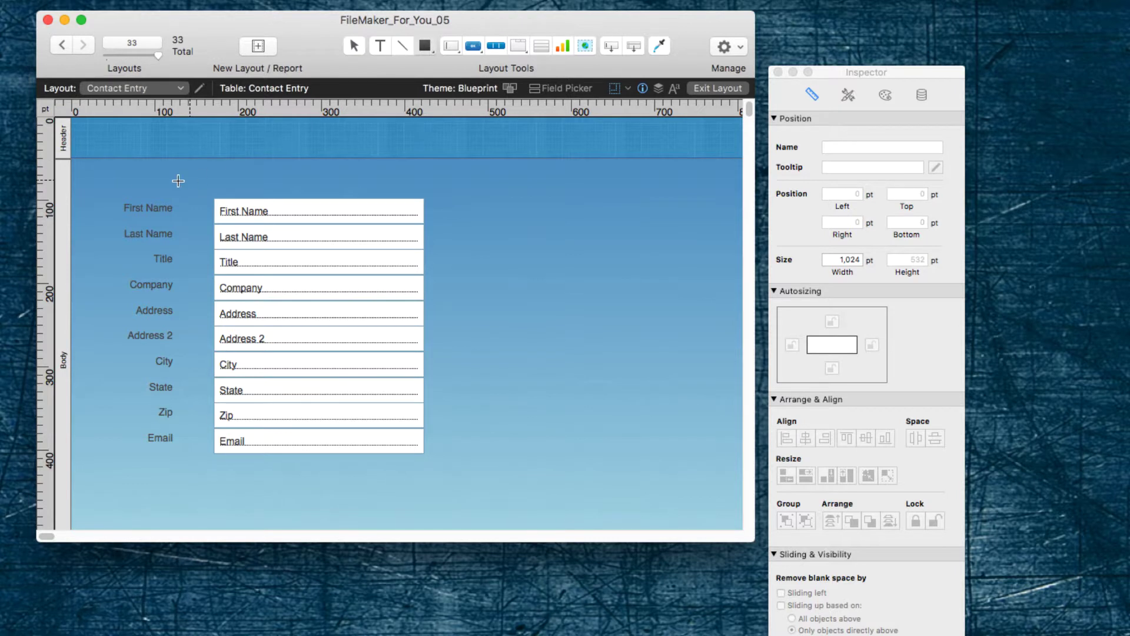
click(424, 46)
drag(90, 187, 206, 460)
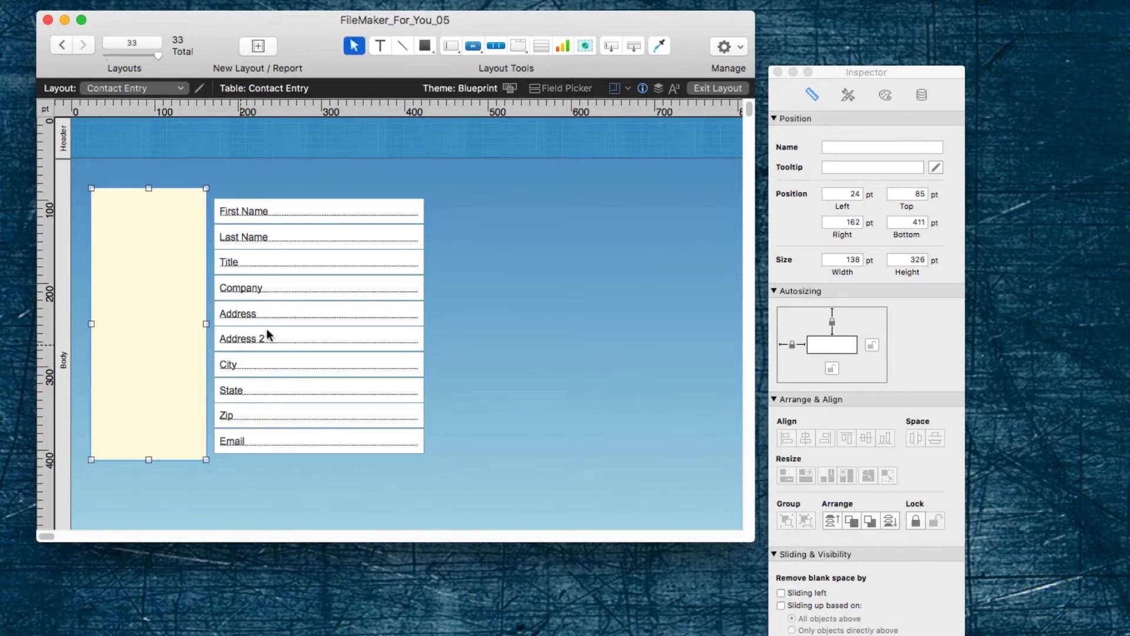
- Style the rectangle as Content Region with a 3 pt corner radius
click(885, 96)
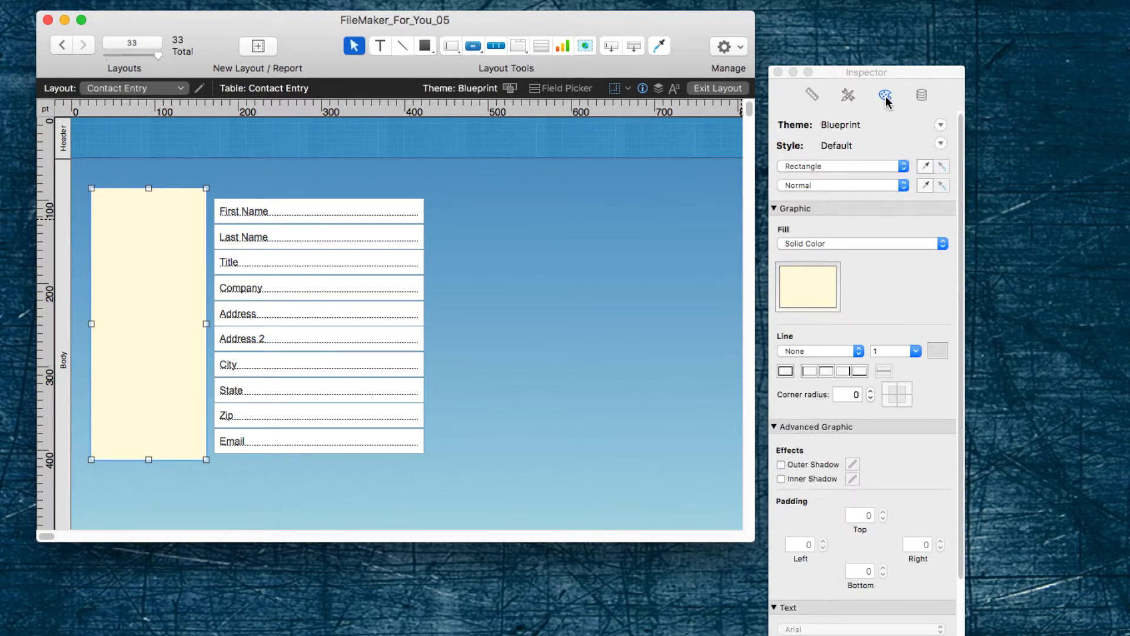
click(848, 95)
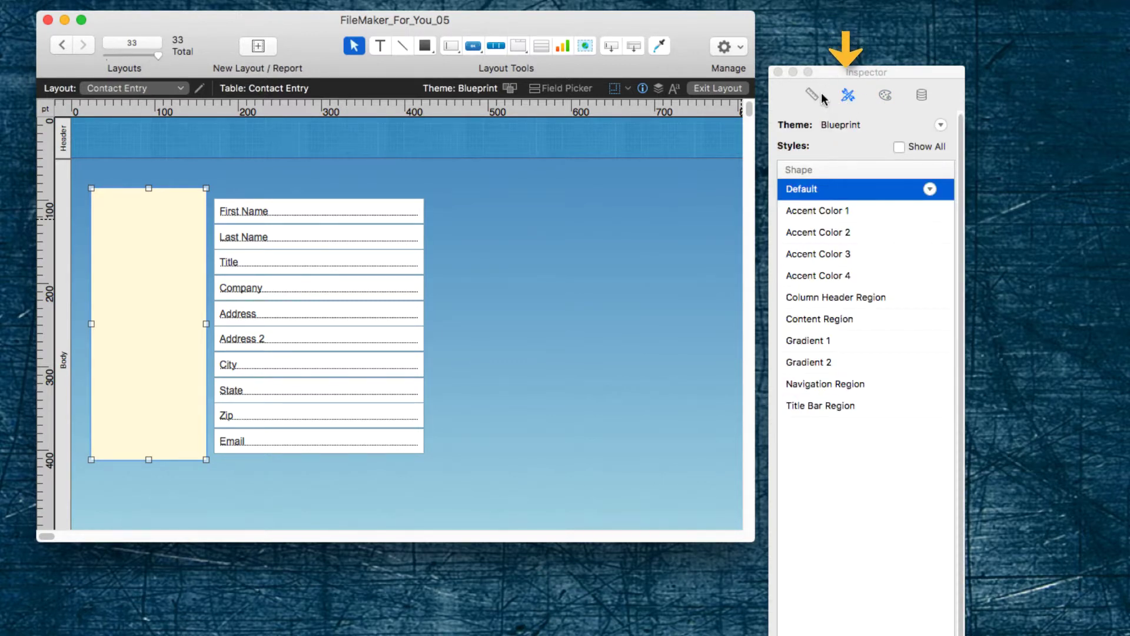
click(802, 319)
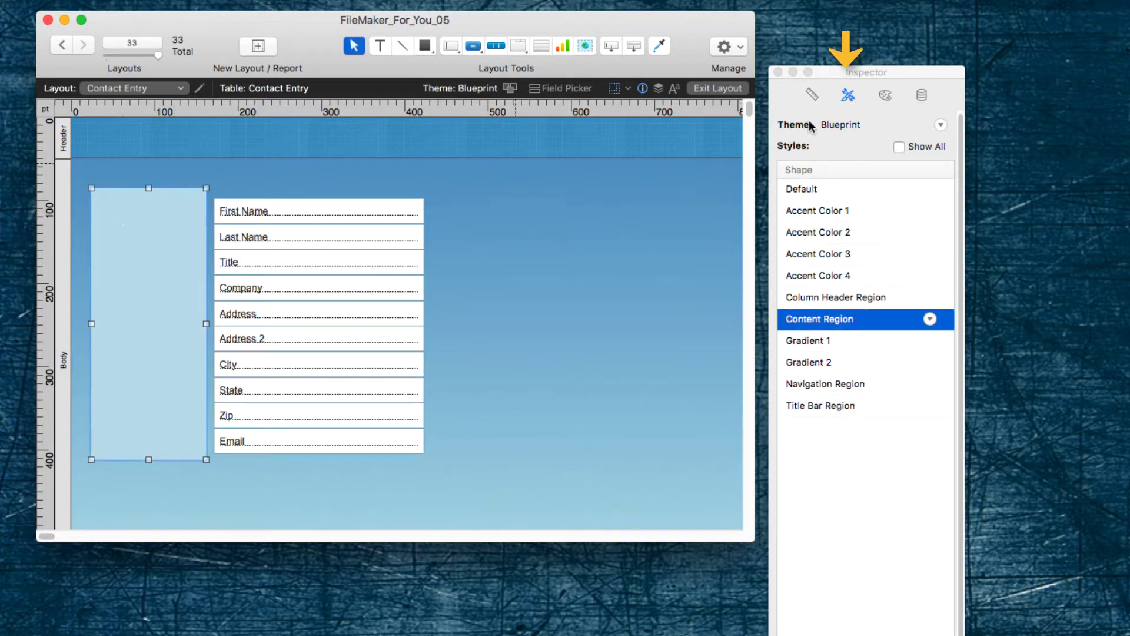
click(884, 98)
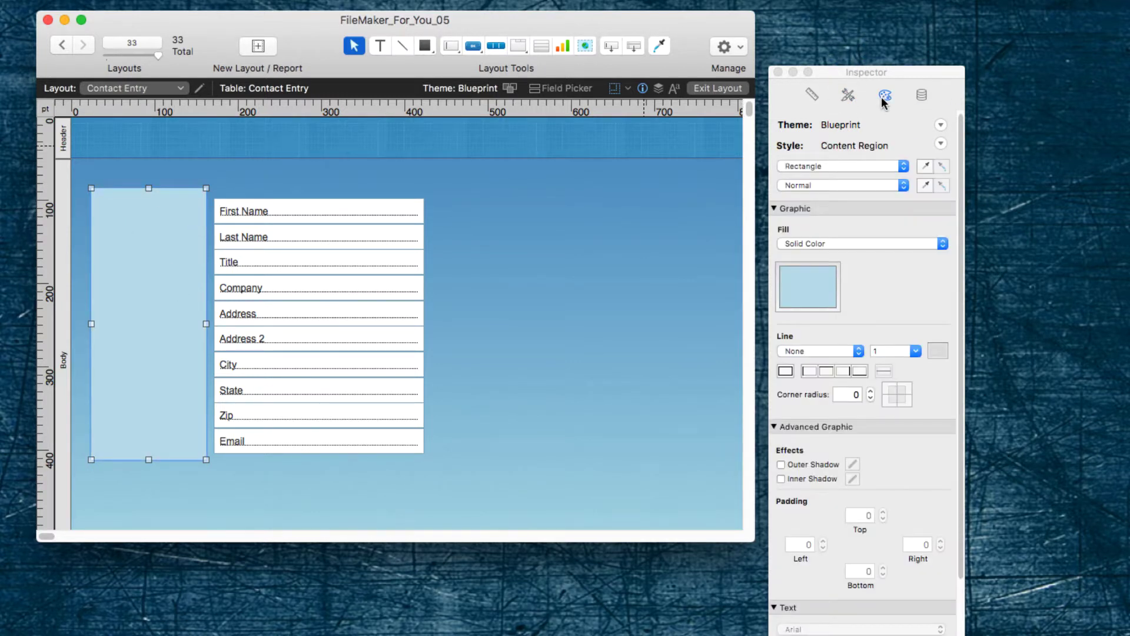
click(848, 395)
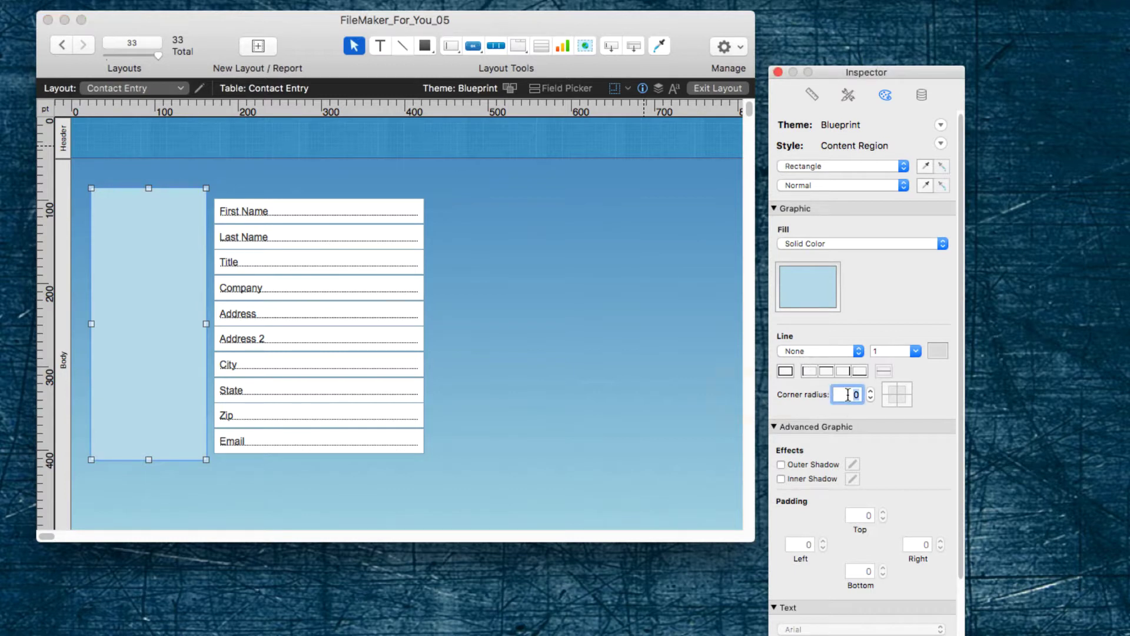
text(3)
key(Return)
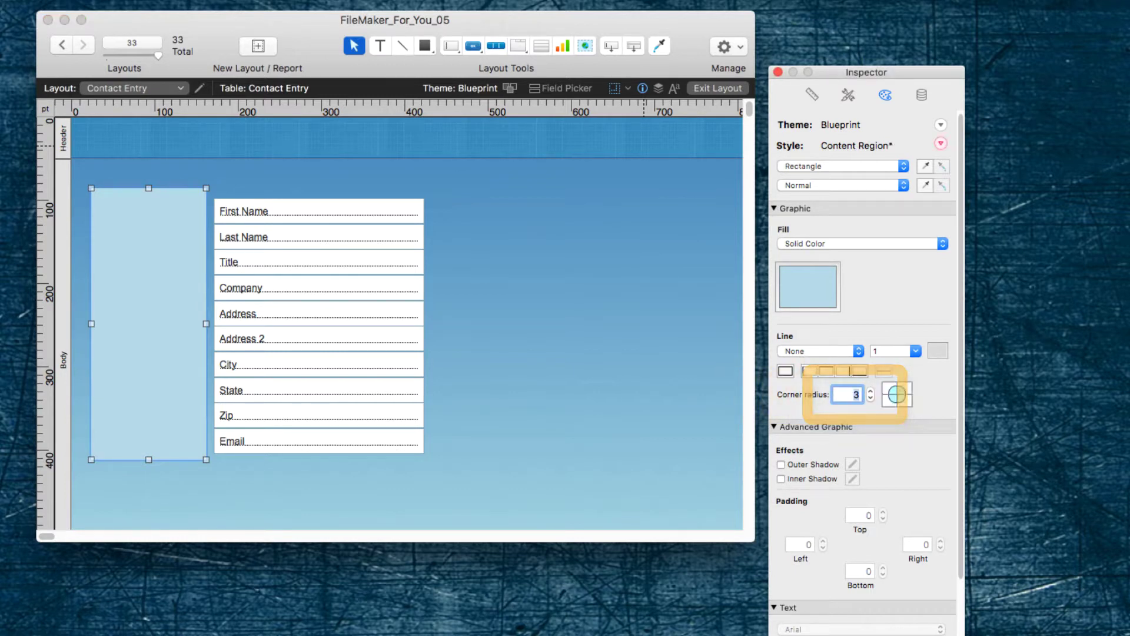
- Send the label-column panel to the back, behind the field labels
right_click(130, 275)
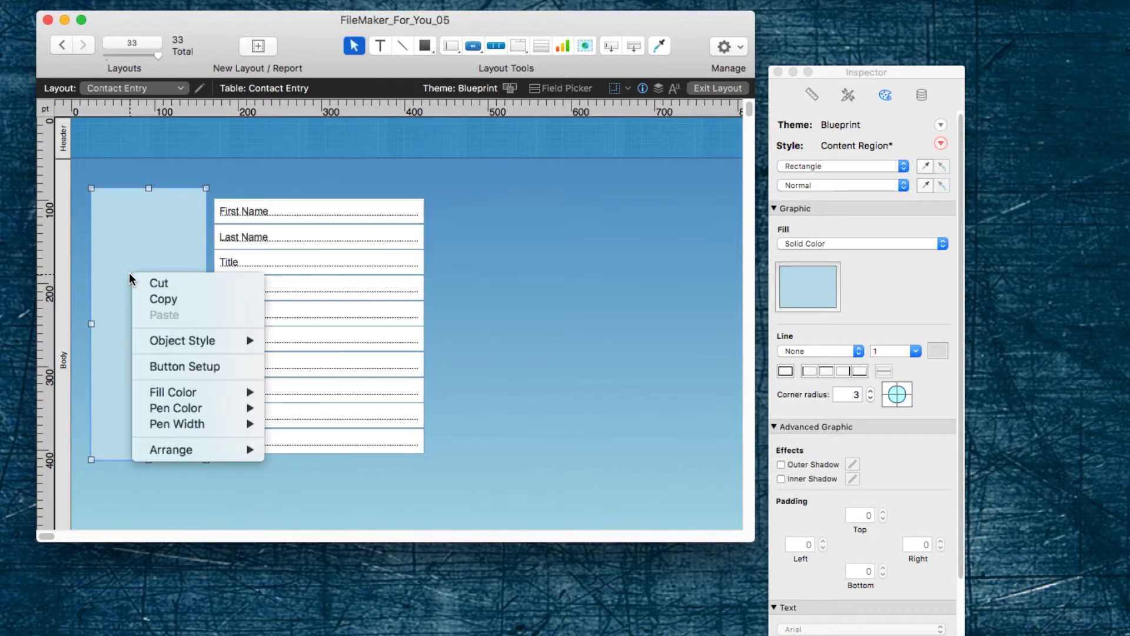
mouse_move(189, 448)
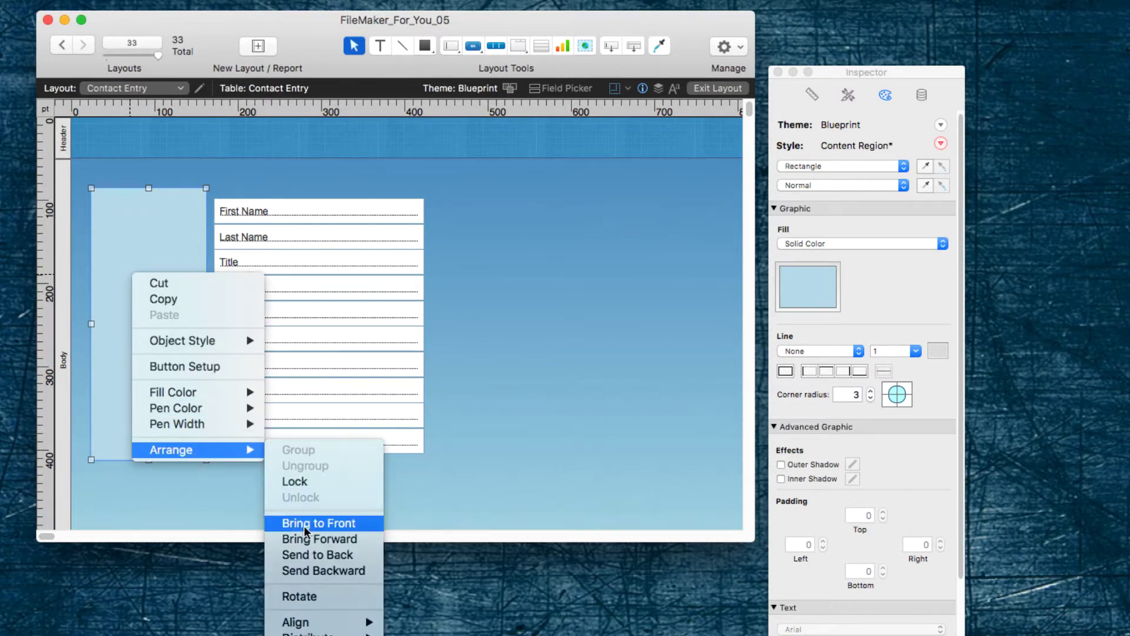
click(305, 555)
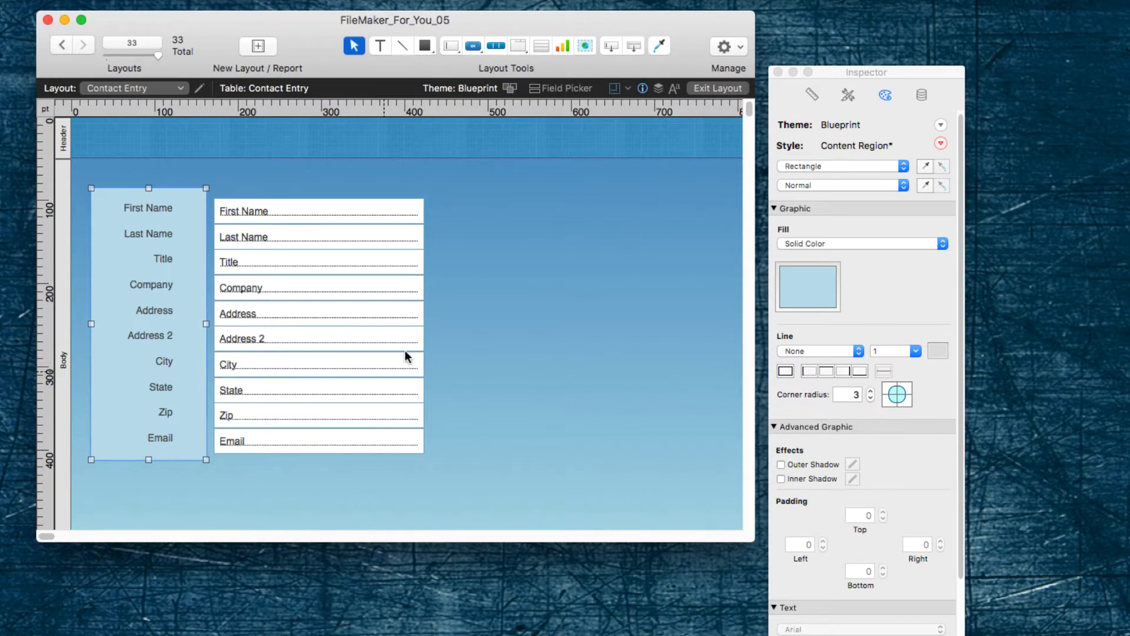
click(523, 347)
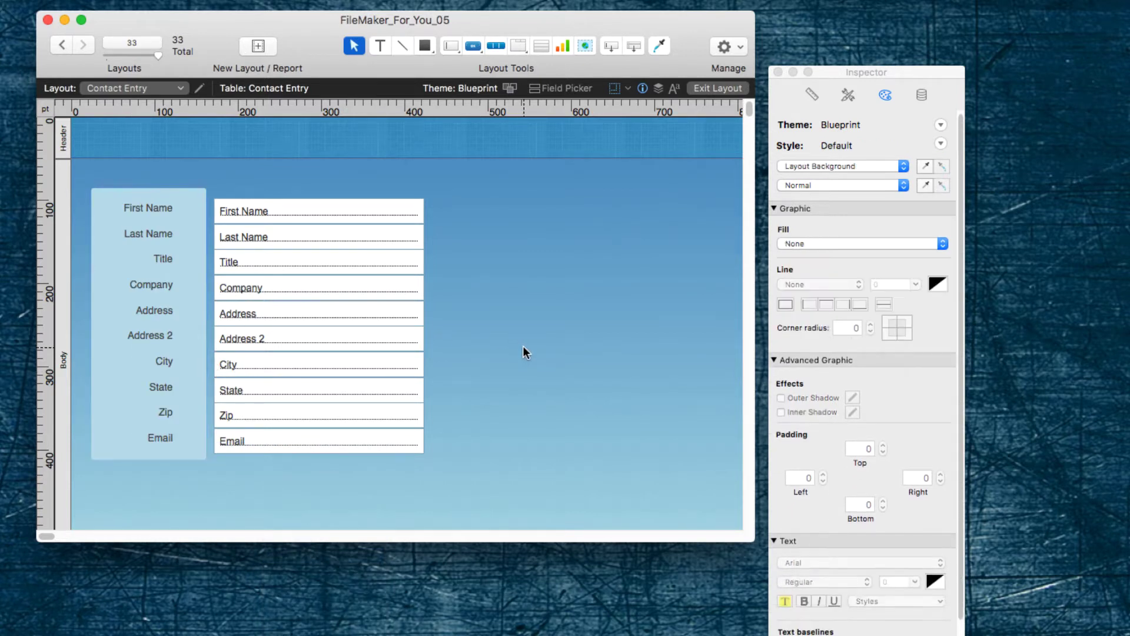
- Copy the panel over the fields, widen it to span them, and send it to back
click(191, 217)
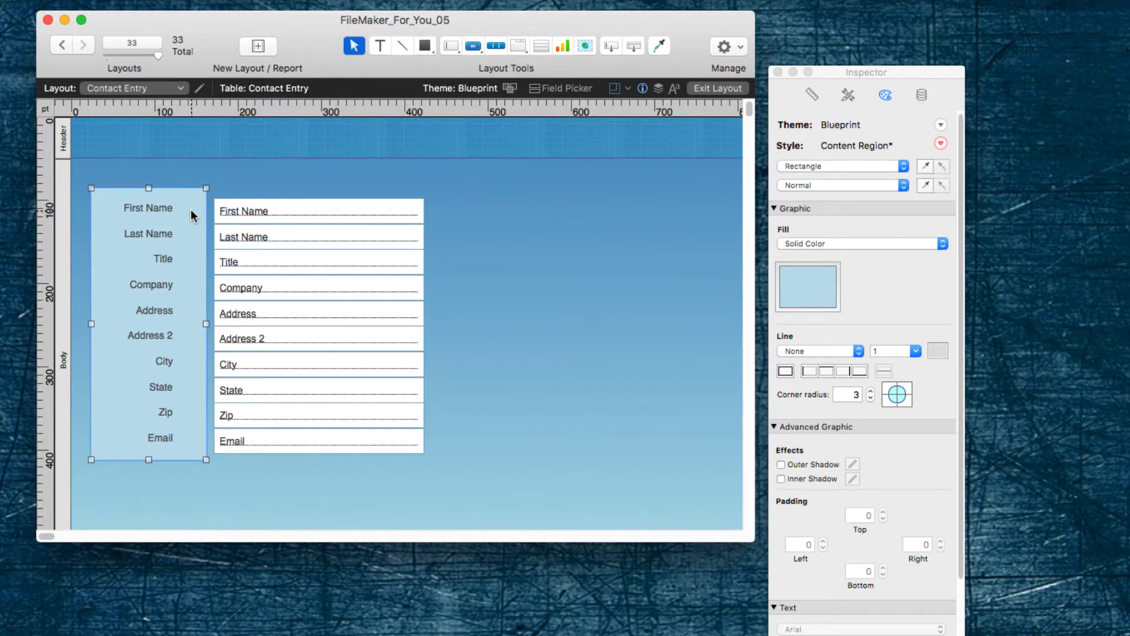
drag(192, 216, 310, 209)
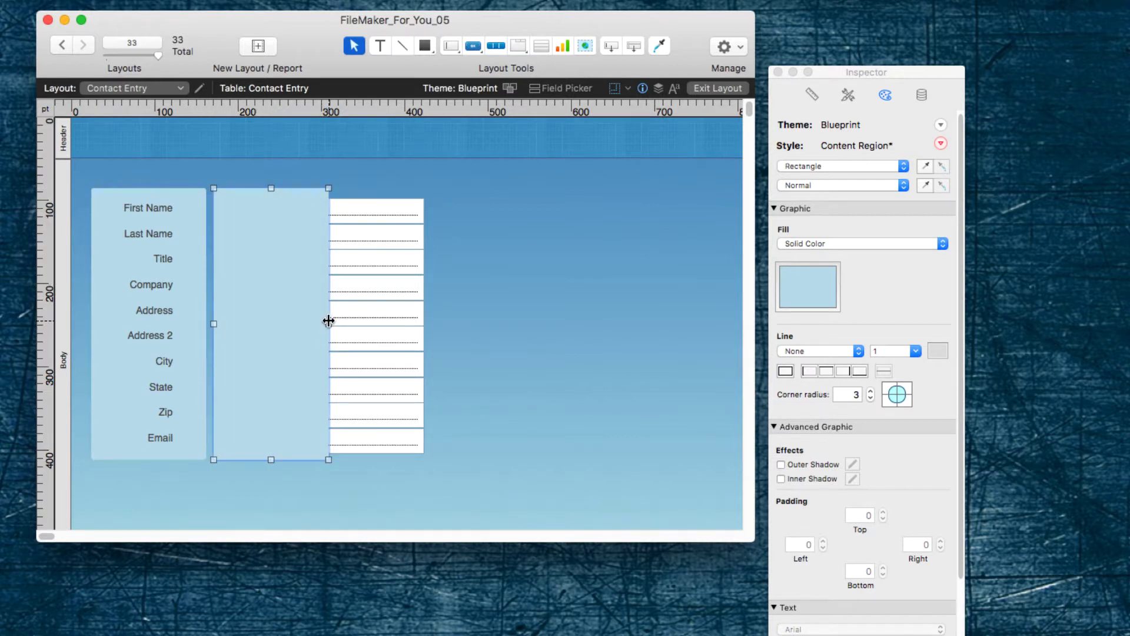
drag(329, 321, 455, 329)
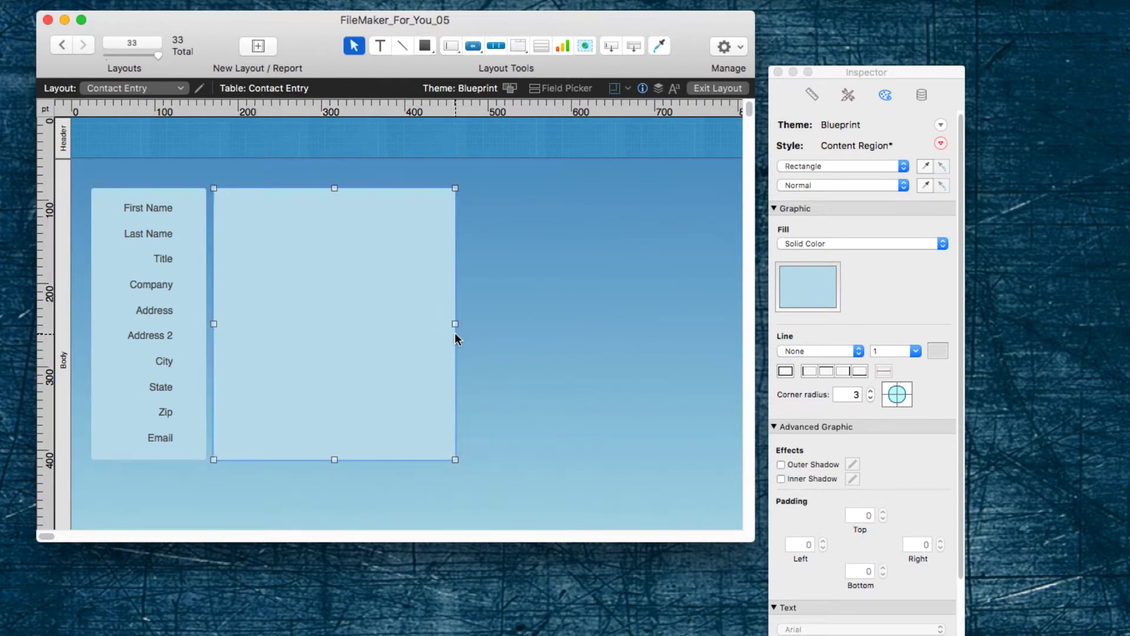
right_click(328, 307)
mouse_move(394, 487)
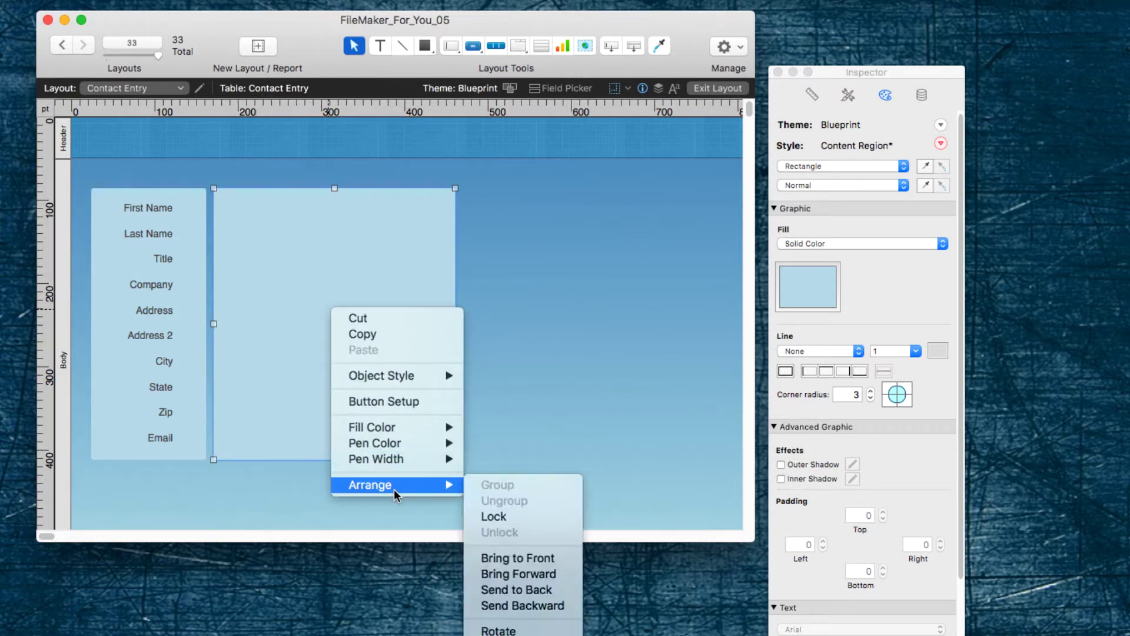
click(535, 592)
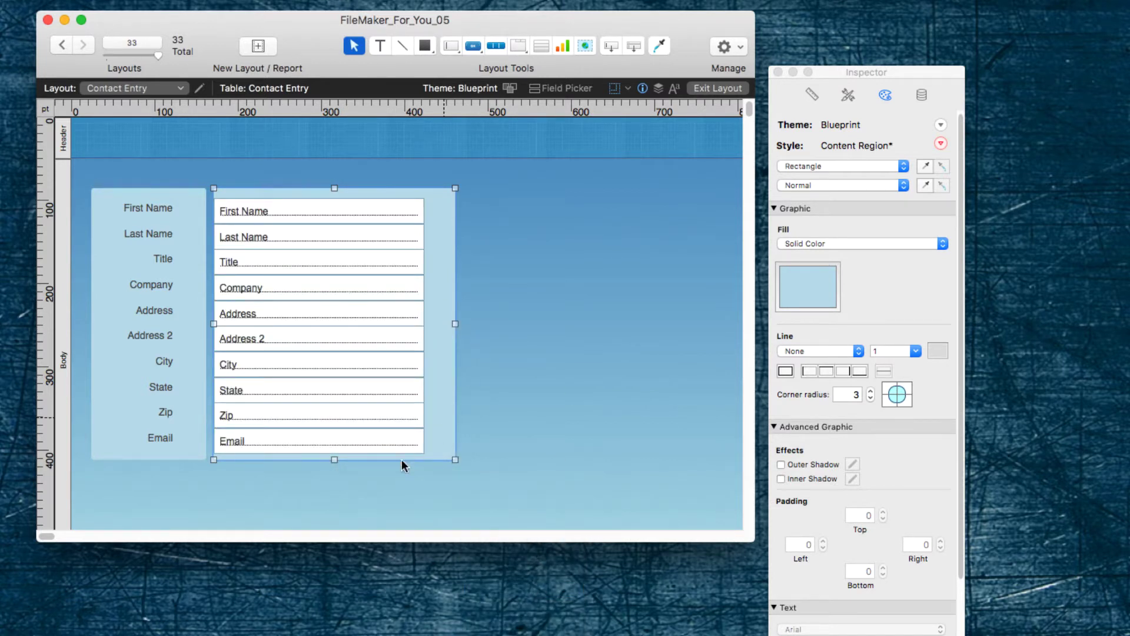
- Nudge the fields right so they sit centred inside the wide panel
drag(383, 474, 348, 195)
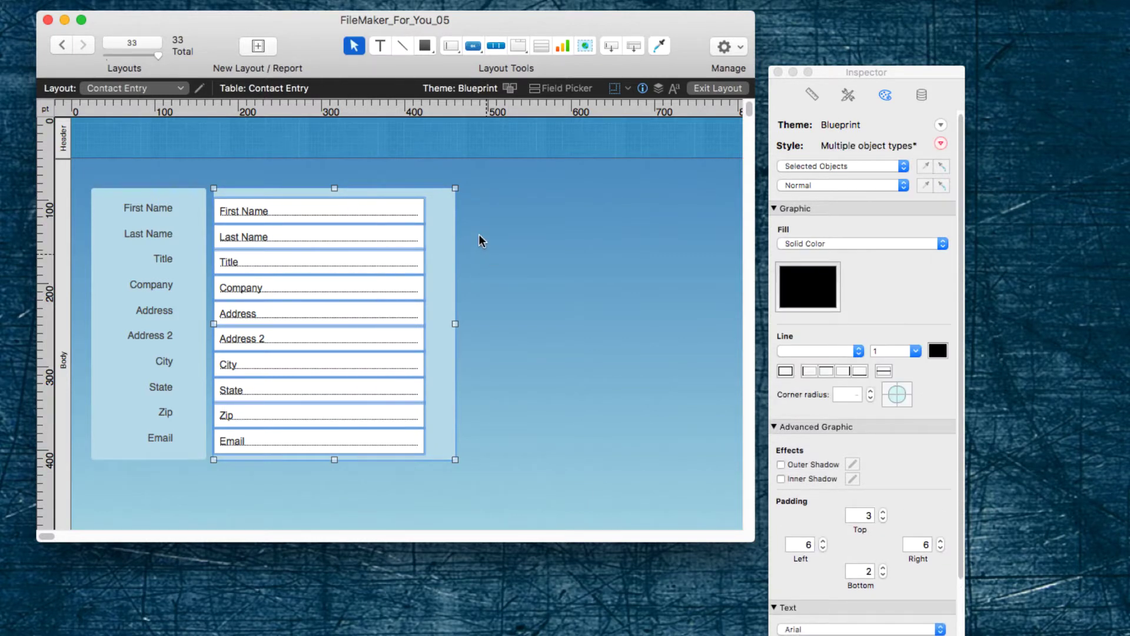
shift+click(436, 235)
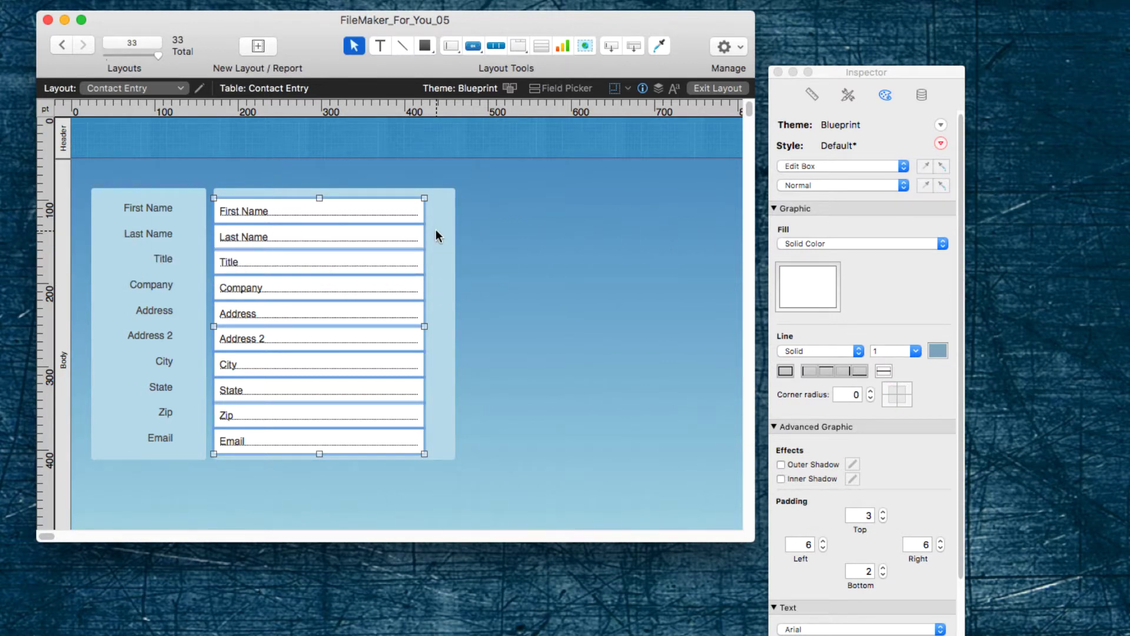
key(Right)
key(Right)
key(Right)
key(Right)
key(Right)
key(Right)
key(Right)
key(Right)
key(Right)
key(Right)
key(Right)
key(Right)
key(Right)
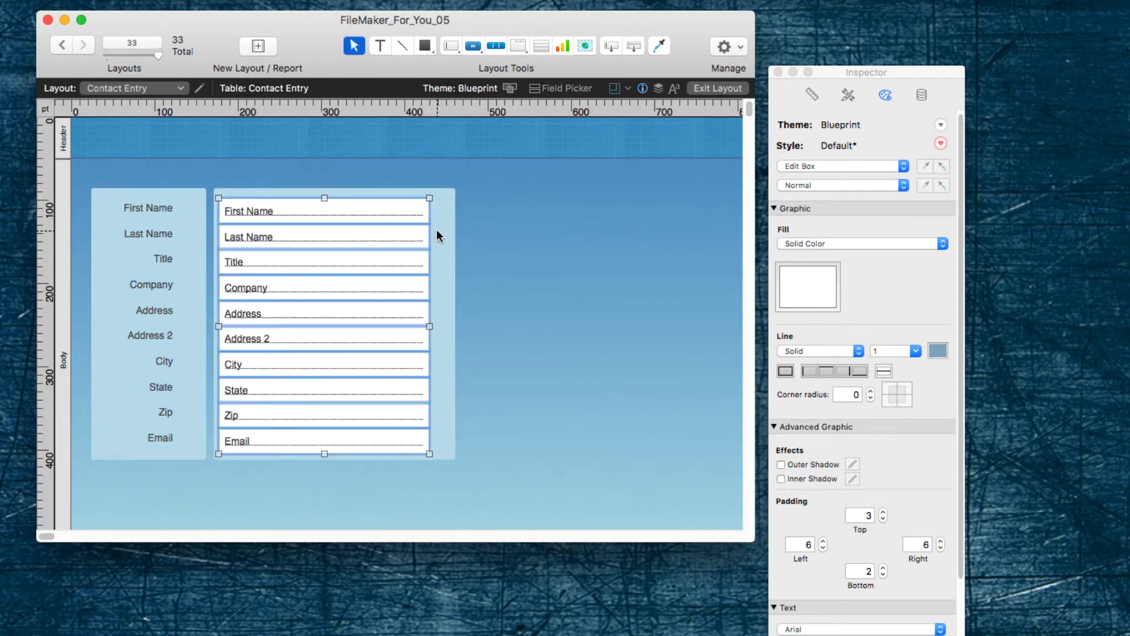
key(Right)
key(Right)
key(Right)
key(Right)
key(Right)
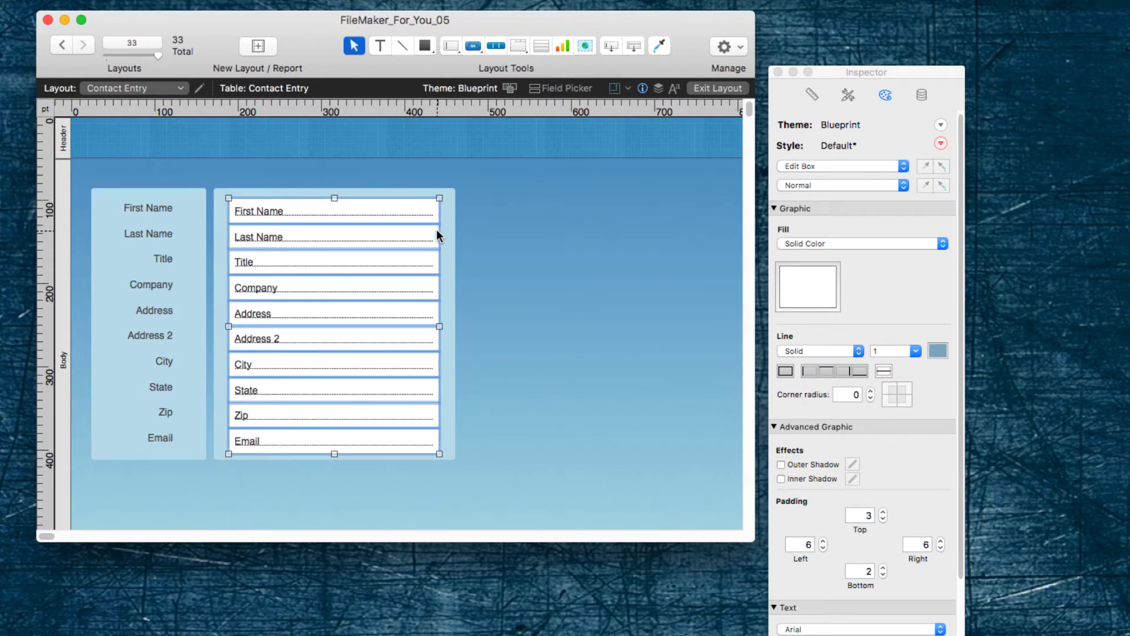
click(495, 271)
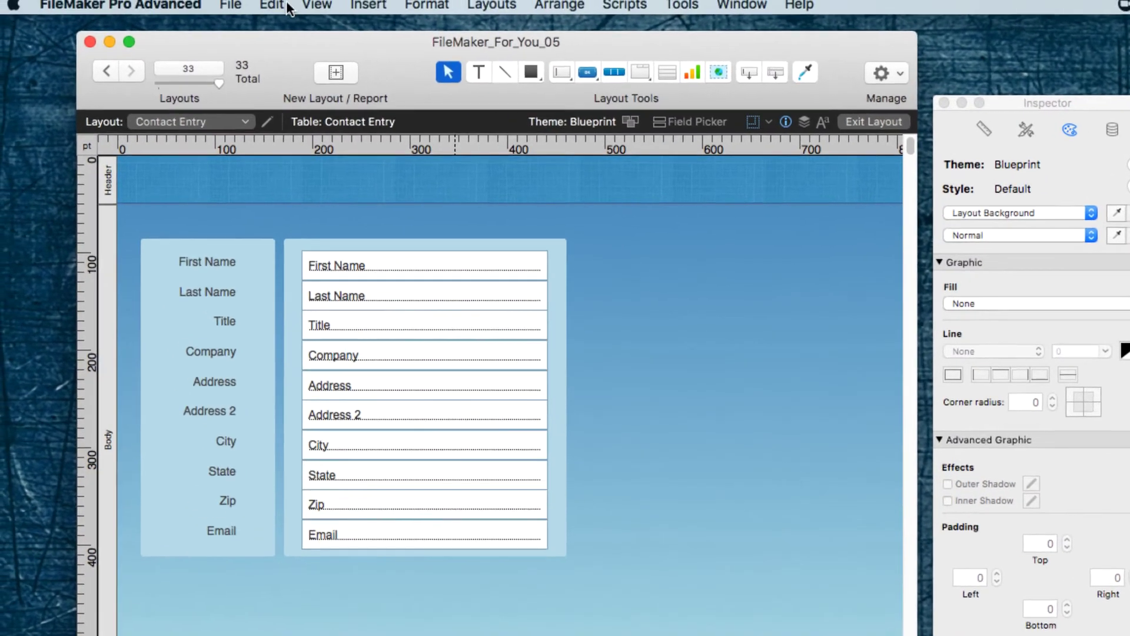
click(313, 8)
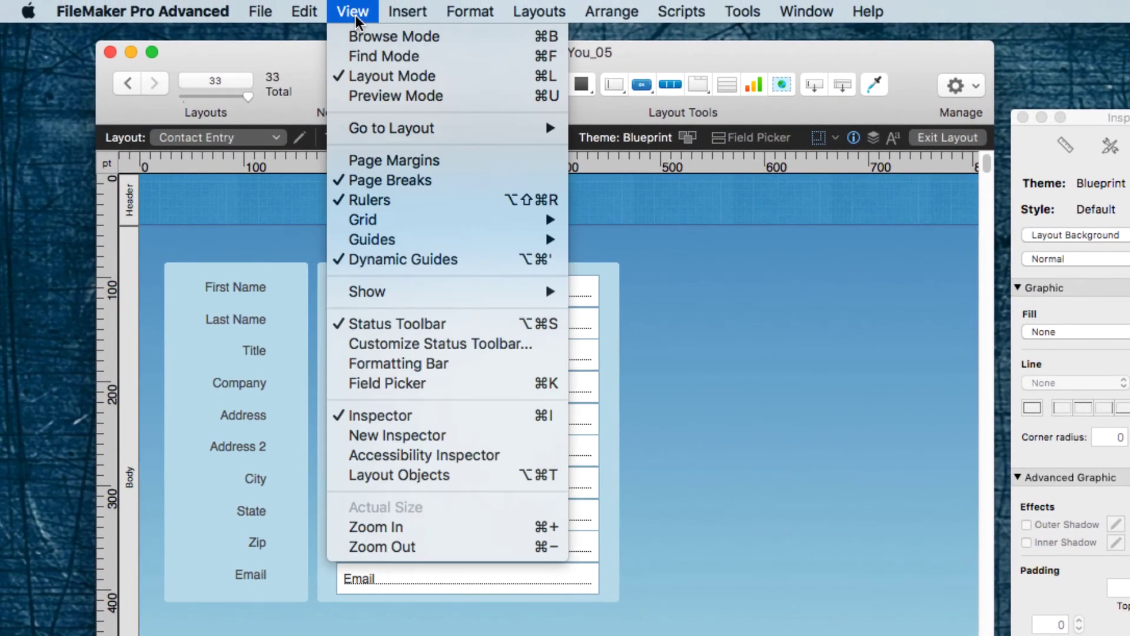
- Switch to Browse mode to view the contact record on the finished two-panel form
click(355, 37)
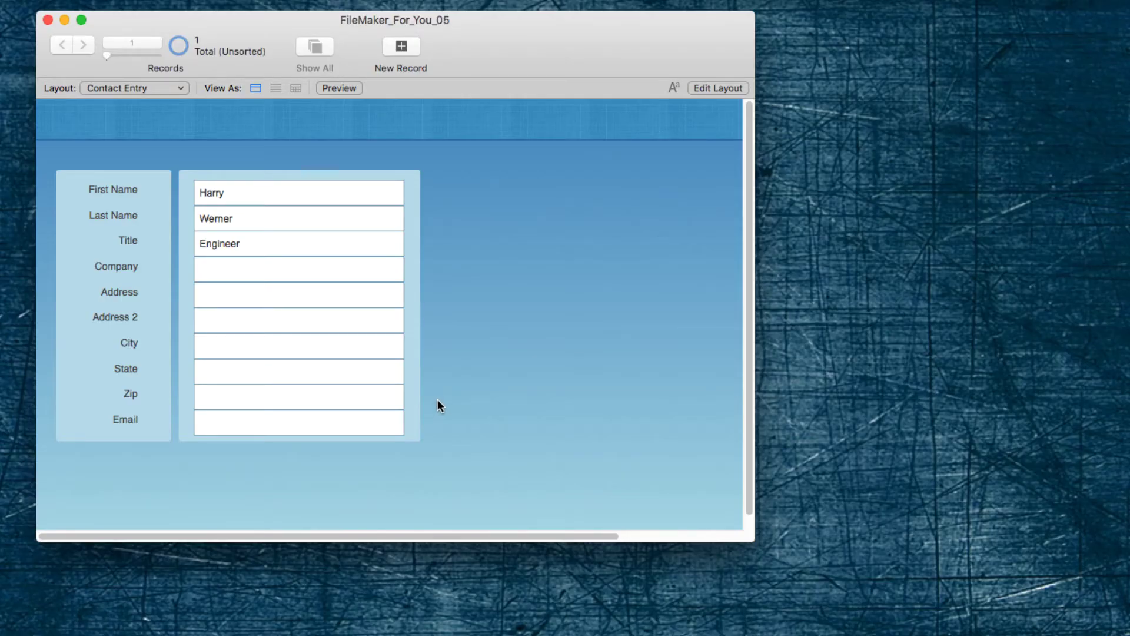